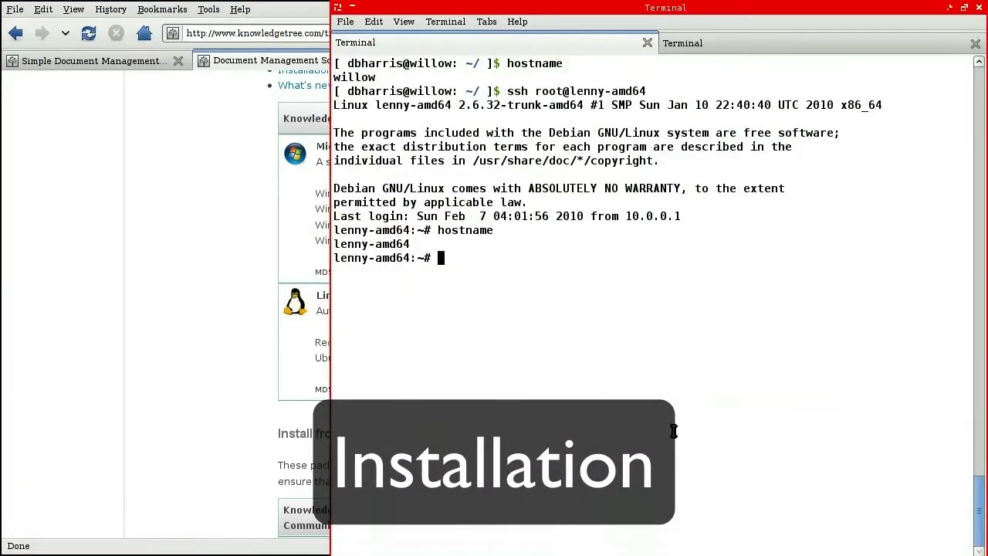
Step: Change to /tmp and download the KnowledgeTree installer archive with wget
text(cd /tmp)
key(Return)
text(wget ')
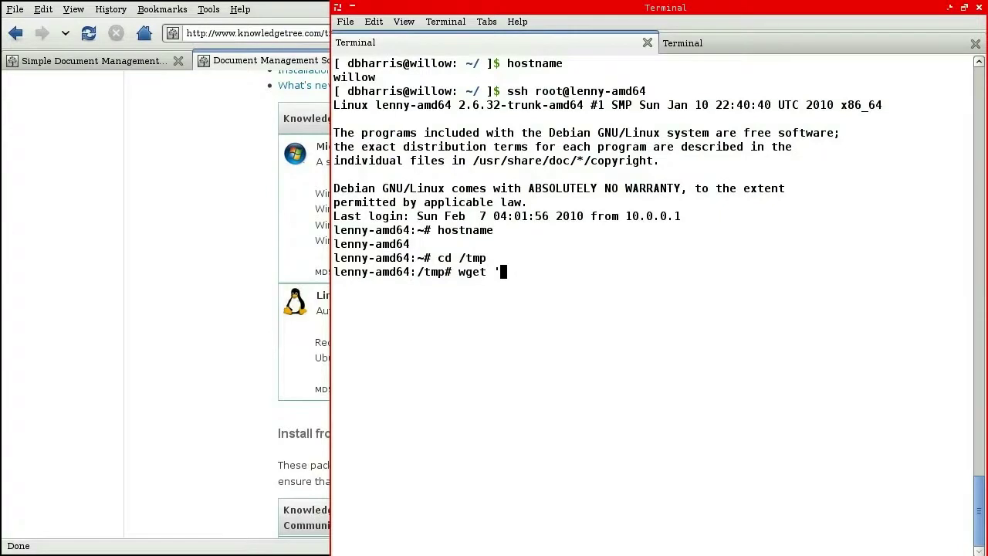
text(http://repos.knowledgetree.com/downloads/ktdms-ce-linux-latest)
text(')
key(Return)
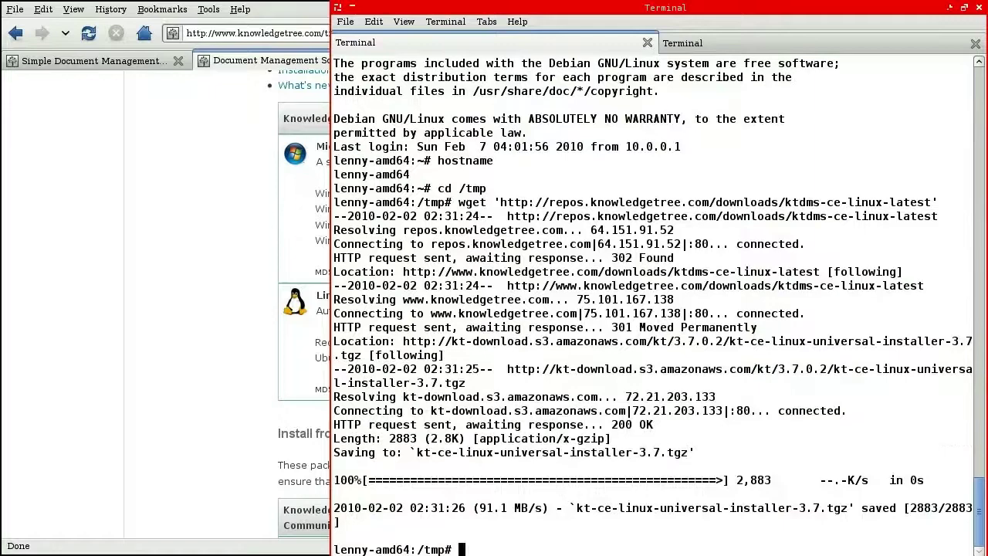
Step: List the archive's contents with tar tzvvvf, noting the installer folder, README and knowledgetree-community.sh
double_click(797, 508)
key(ctrl+c)
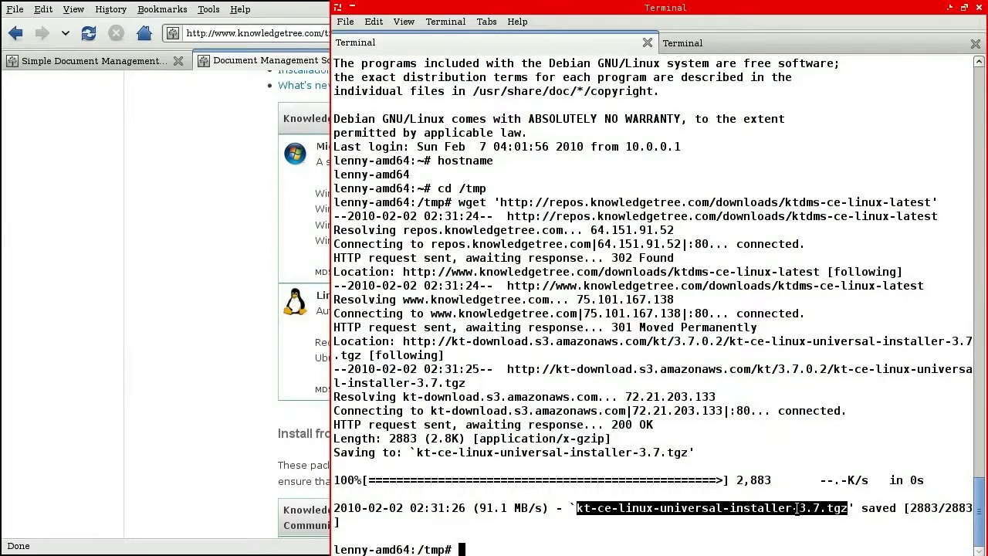
text(tar tzvvv)
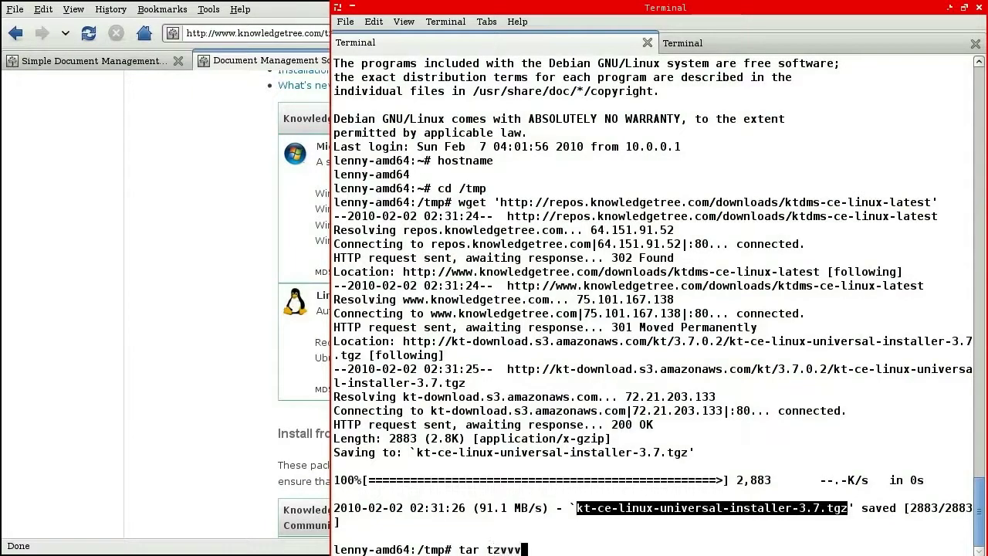
text(f)
key(shift+Insert)
key(Return)
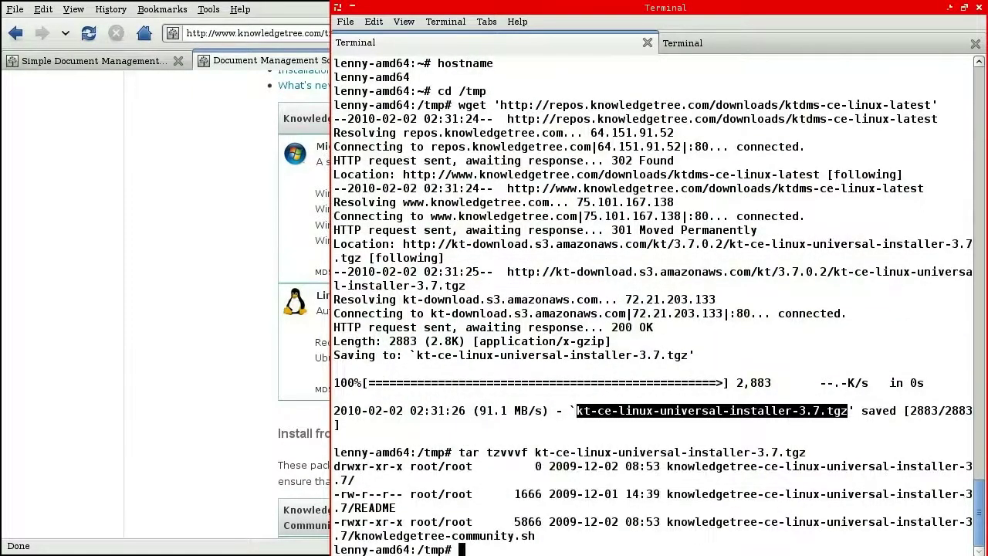
double_click(808, 471)
double_click(742, 496)
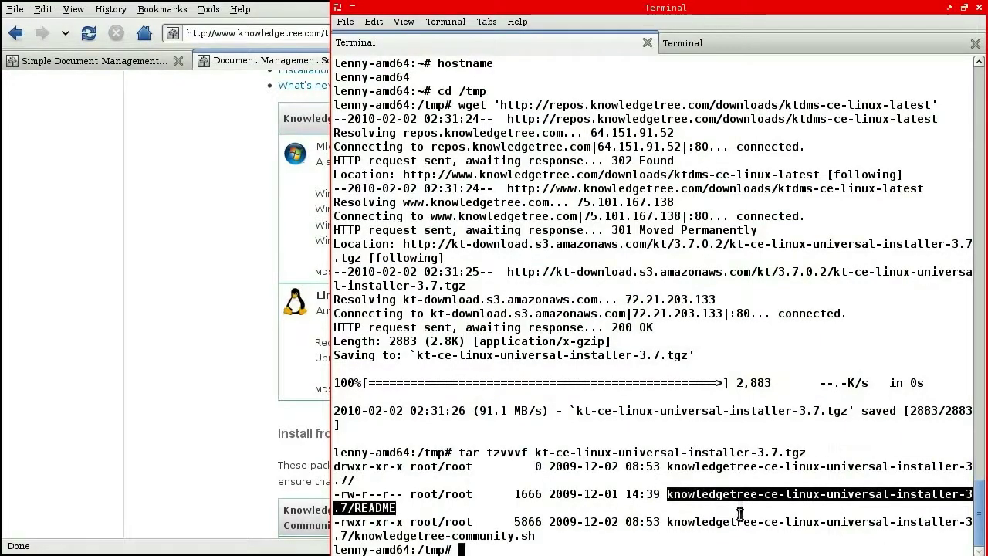
double_click(736, 523)
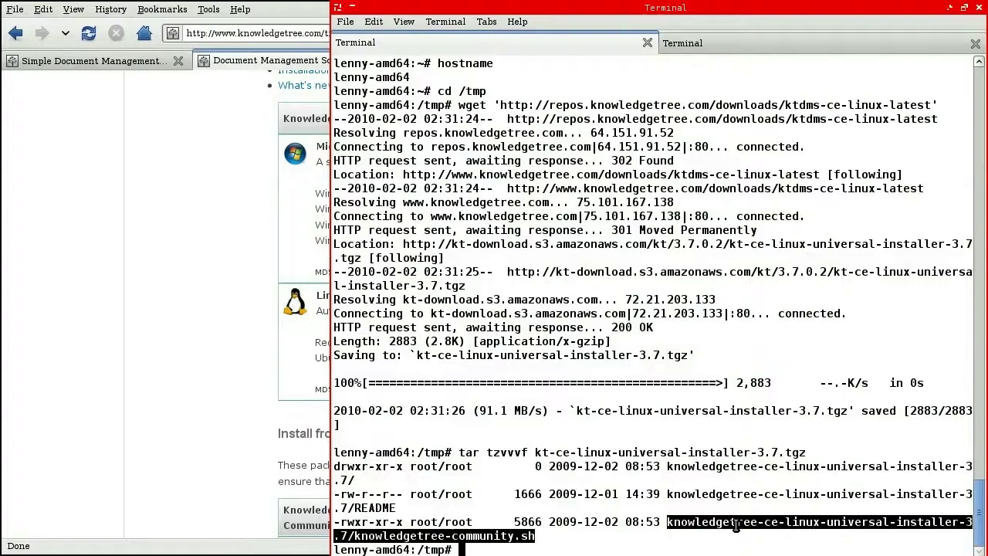
Step: Extract the archive with tar zxvf, enter its folder and list the files with ls -l
double_click(698, 452)
key(ctrl+c)
text(tar zxvf)
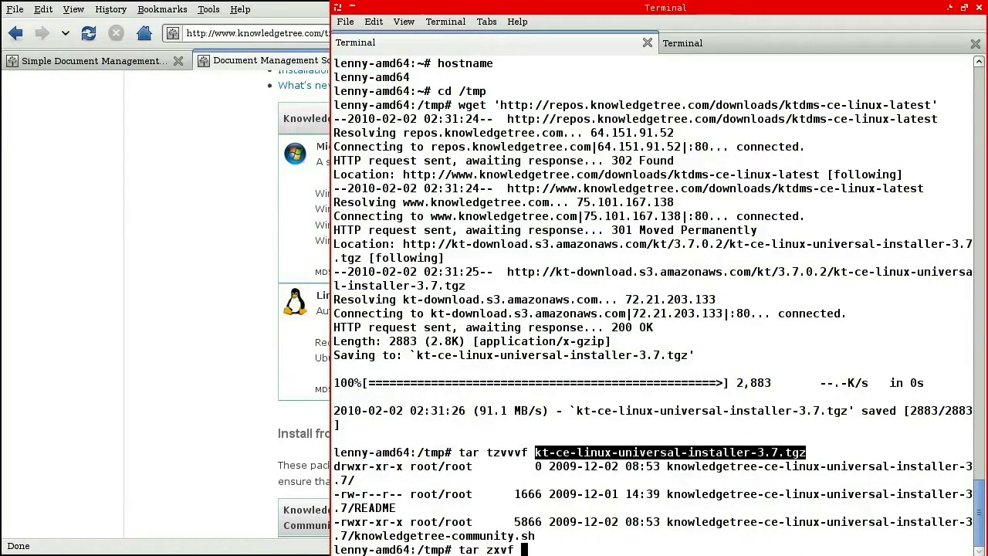
key(shift+Insert)
key(Return)
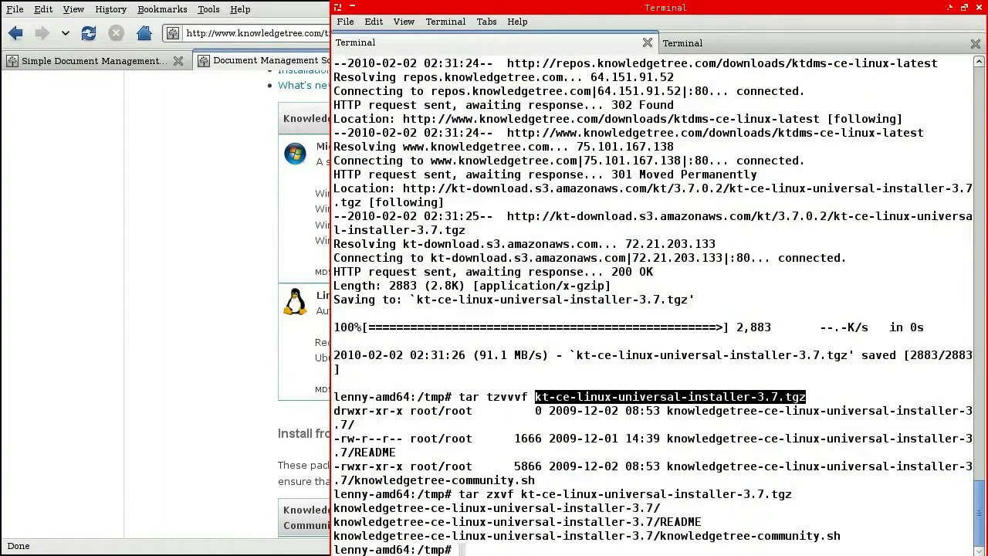
double_click(647, 510)
key(ctrl+c)
text(cd)
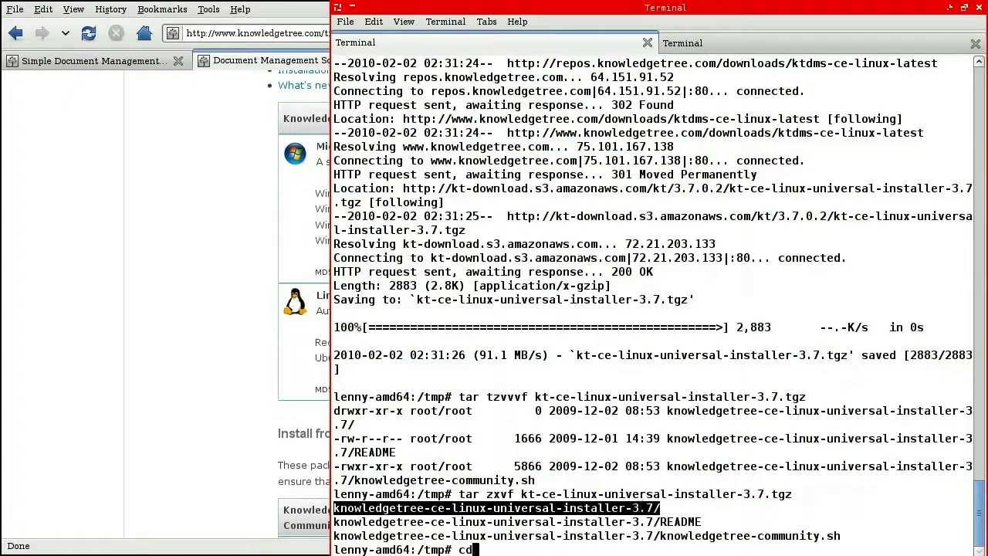
key(shift+Insert)
key(Return)
text(ls -l)
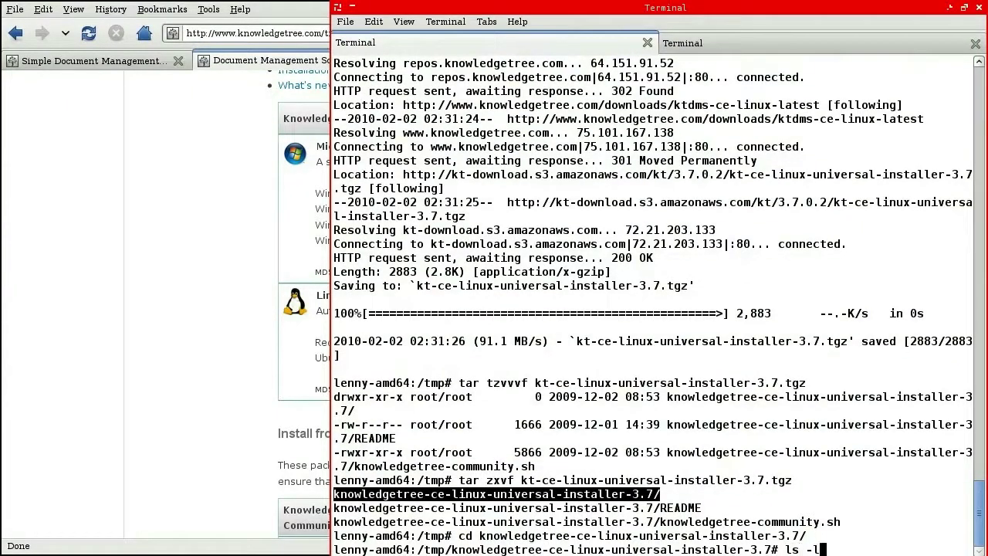
key(Return)
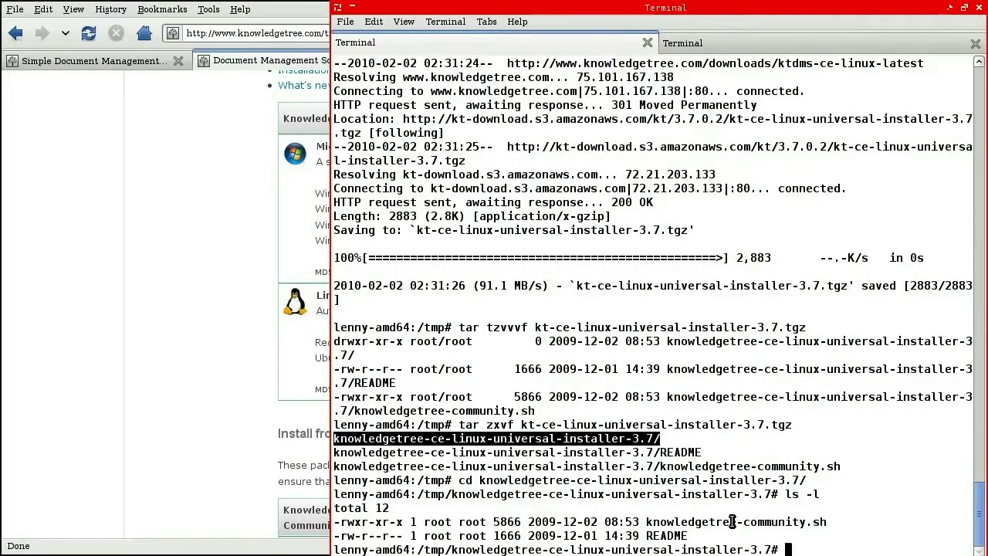
double_click(733, 522)
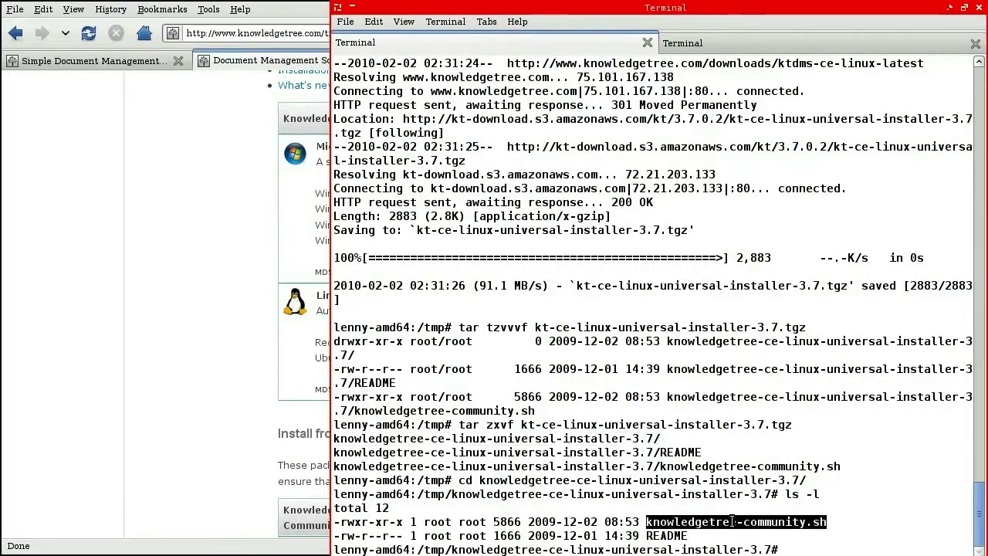
Step: Open knowledgetree-community.sh in less and review the unsupported_distro function and Debian support
text(less)
middle_click(710, 463)
key(Return)
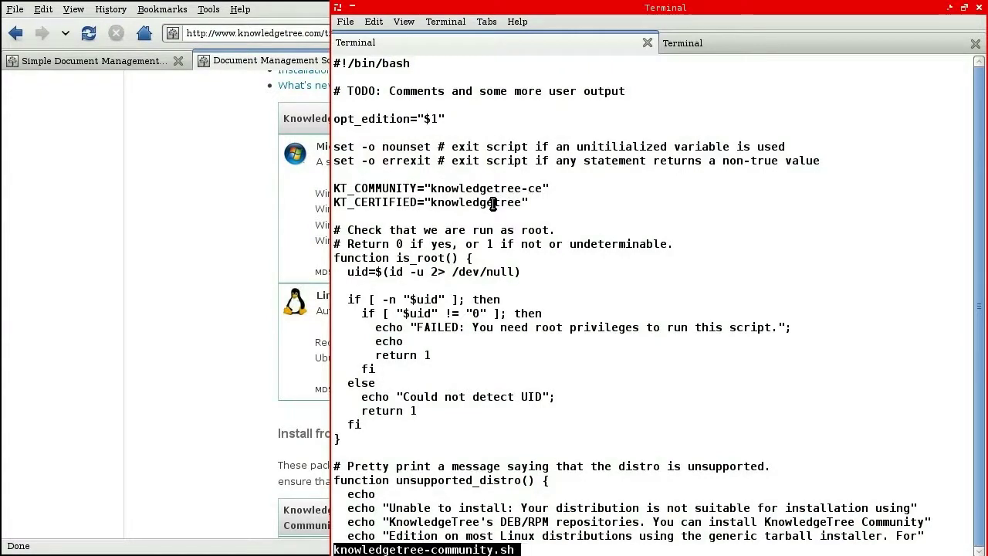
scroll(493, 202, down, 9)
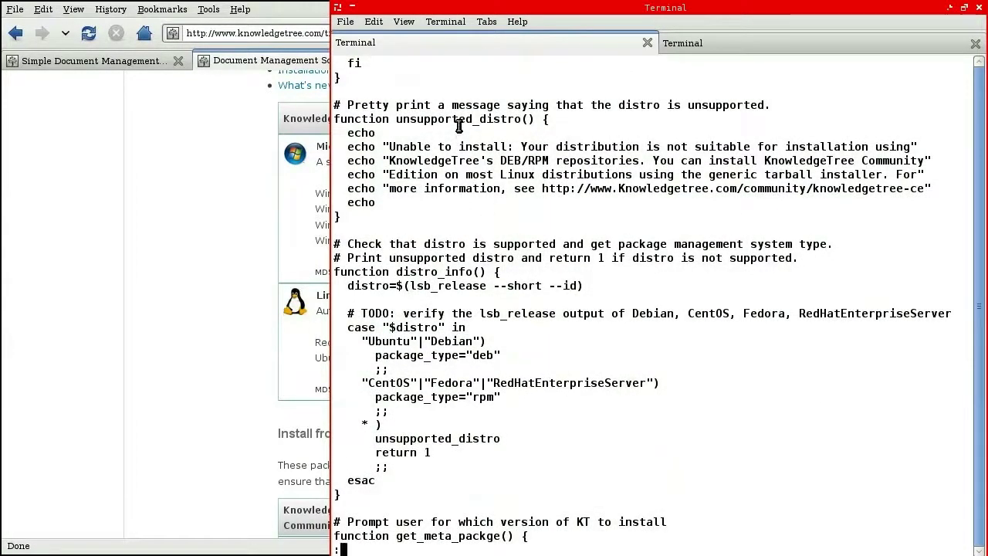
triple_click(458, 120)
drag(458, 120, 442, 212)
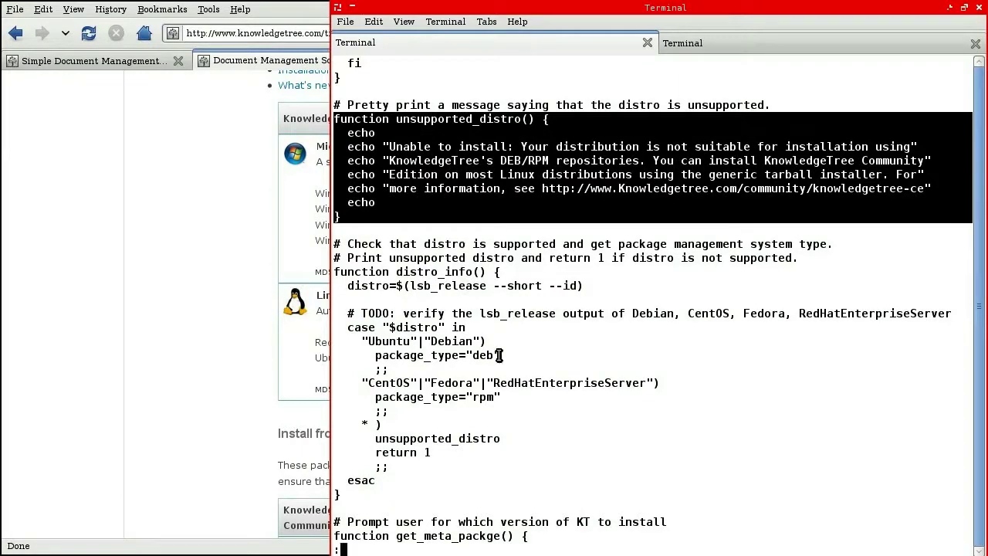
double_click(450, 341)
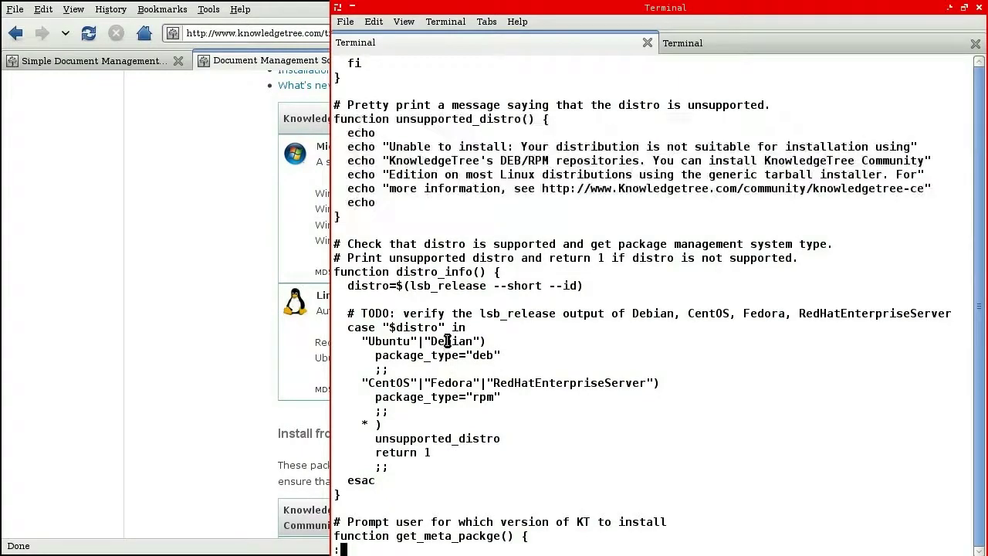
Step: Read the edition choice, rpm repository setup and [KT]/Zend repository definitions
key(Down)
key(Down)
key(Down)
key(Down)
key(Down)
key(Down)
key(Down)
key(Down)
key(Down)
key(Down)
key(Down)
key(Down)
key(Down)
key(Down)
key(Down)
key(Down)
key(Down)
key(Down)
key(Down)
key(Down)
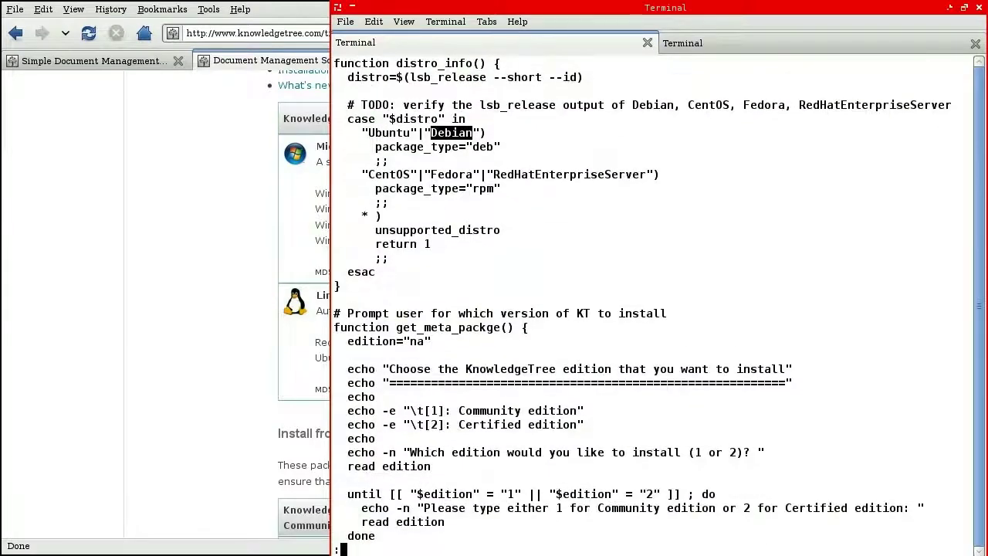
key(Down)
key(Down)
key(Down)
key(Down)
key(Down)
key(Down)
key(Down)
key(Down)
key(Down)
key(Down)
key(Down)
key(Down)
key(Down)
key(Down)
key(Down)
key(Down)
key(Down)
key(Down)
key(Down)
key(Down)
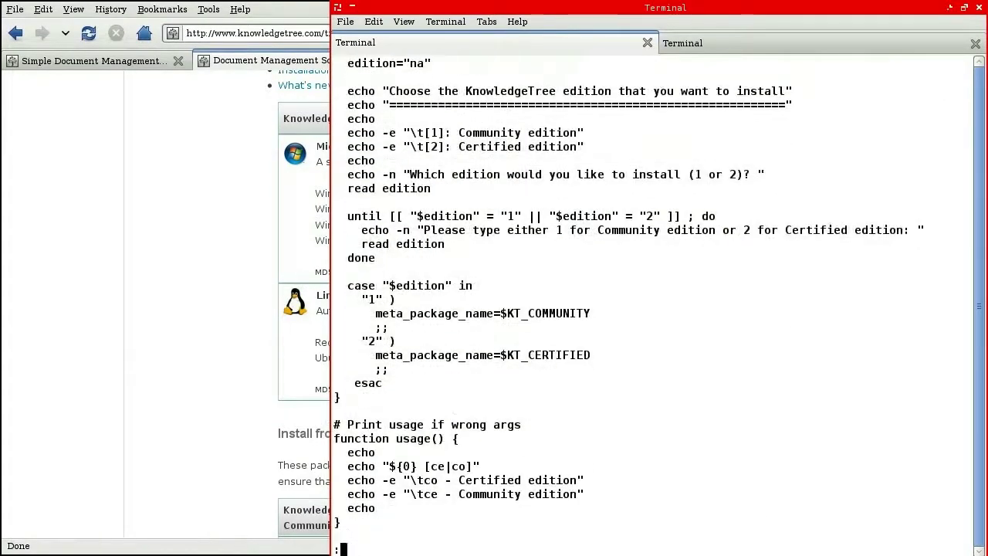
key(Down)
key(Down)
key(Down)
key(Down)
key(Down)
key(Down)
key(Down)
key(Down)
key(Down)
key(Down)
key(Down)
key(Down)
key(Down)
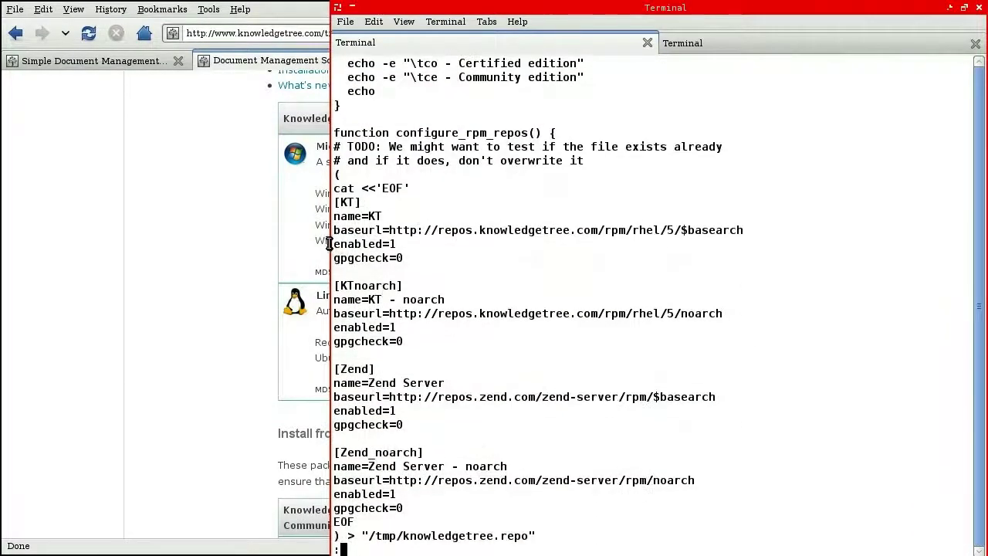
triple_click(373, 202)
drag(374, 203, 502, 523)
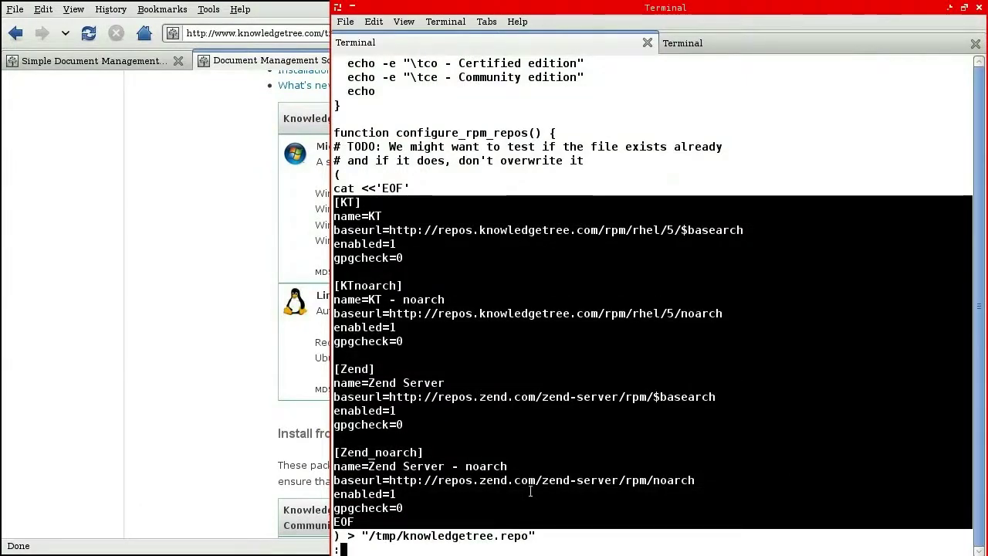
Step: Review the deb source lines, the sources.list.d destination and apt key import lines
key(Down)
key(Down)
key(Down)
key(Down)
key(Down)
key(Down)
key(Down)
key(Down)
key(Down)
key(Down)
key(Down)
key(Down)
key(Down)
key(Down)
key(Down)
key(Down)
key(Down)
key(Down)
key(Down)
key(Down)
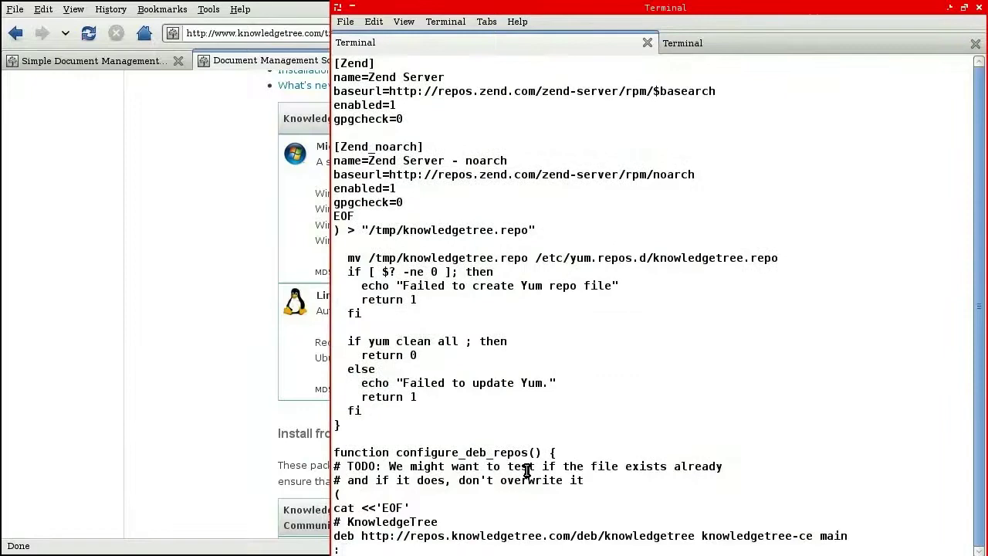
key(Down)
key(Down)
key(Down)
key(Down)
key(Down)
key(Down)
key(Down)
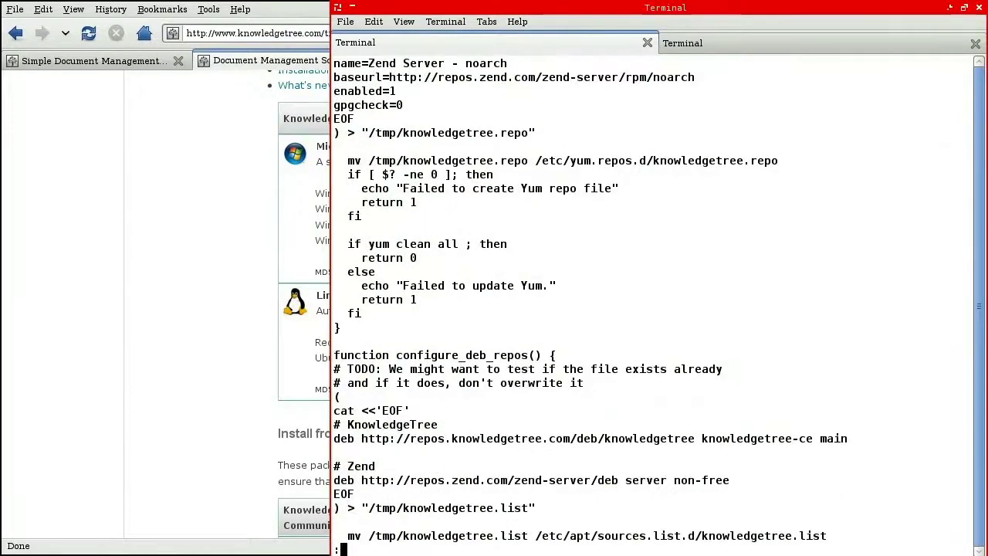
key(Down)
key(Down)
key(Down)
key(Down)
key(Down)
key(Down)
key(Down)
key(Down)
key(Down)
key(Down)
key(Down)
key(Down)
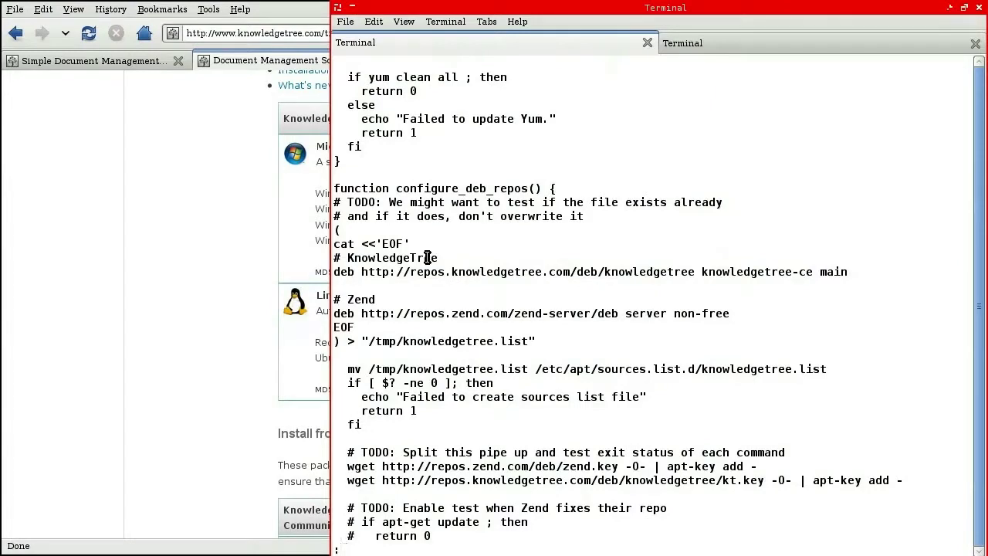
drag(427, 257, 428, 316)
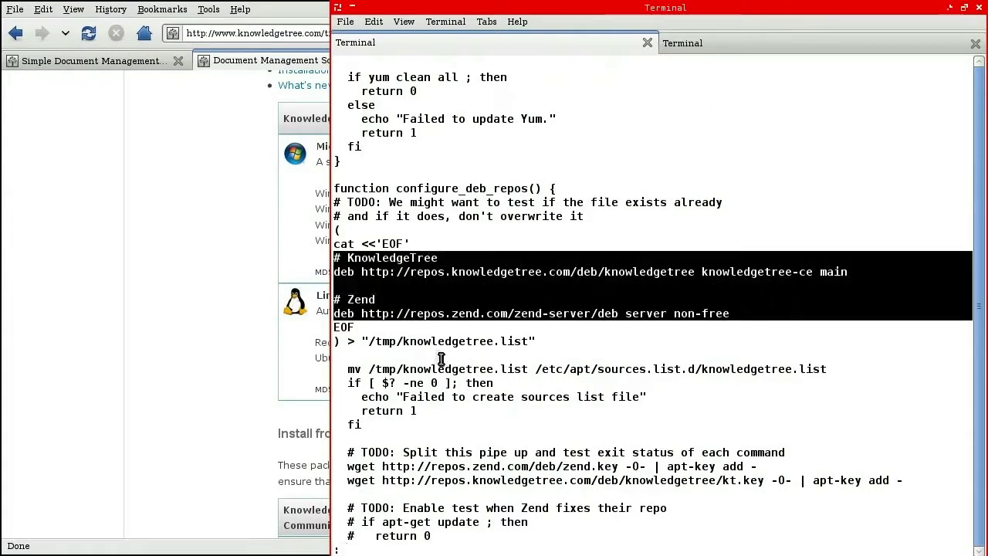
double_click(668, 369)
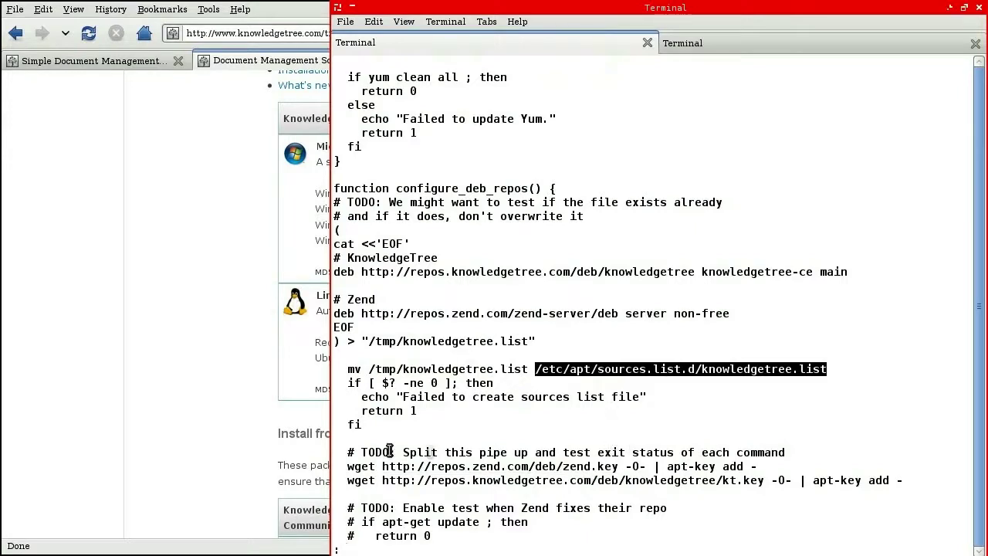
triple_click(379, 480)
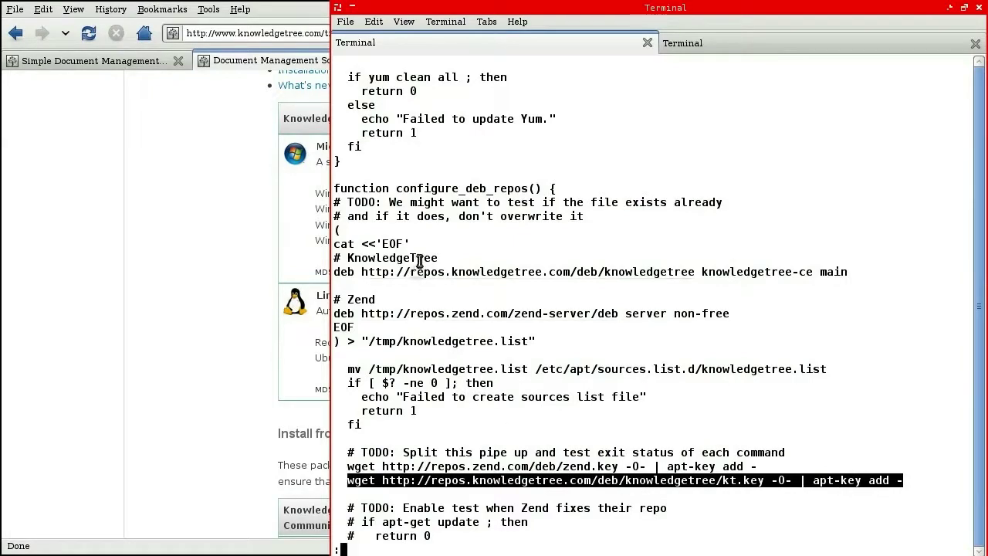
click(822, 46)
Step: Log in to lenny-amd64 as root over ssh and change to /etc/apt/sources.list.d
text(ssh )
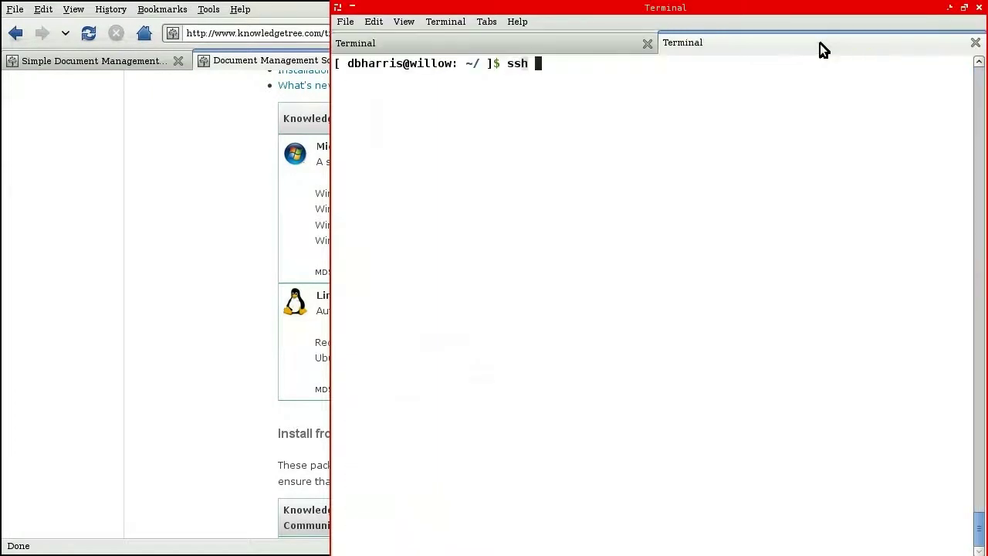
text(root@lenny-amd64)
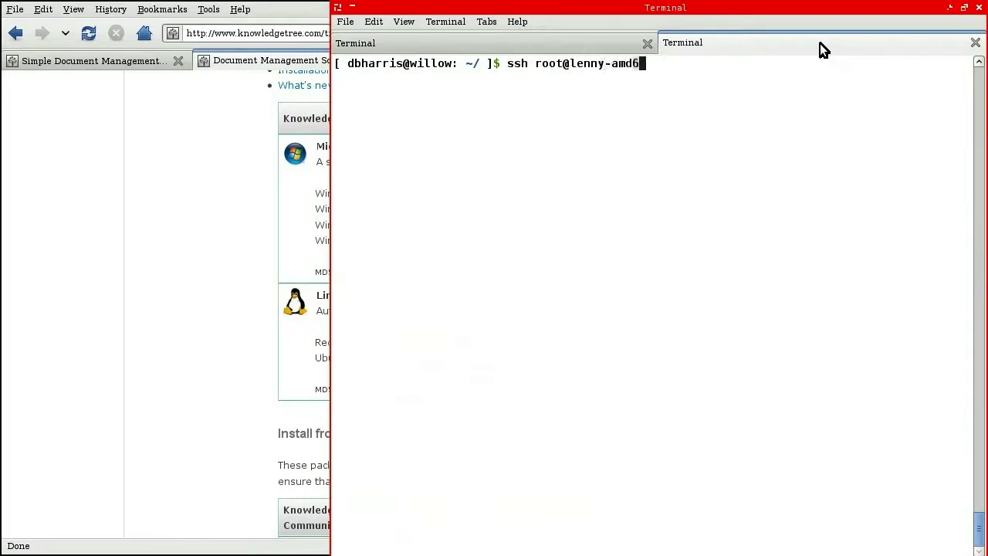
key(Return)
text(cd /e)
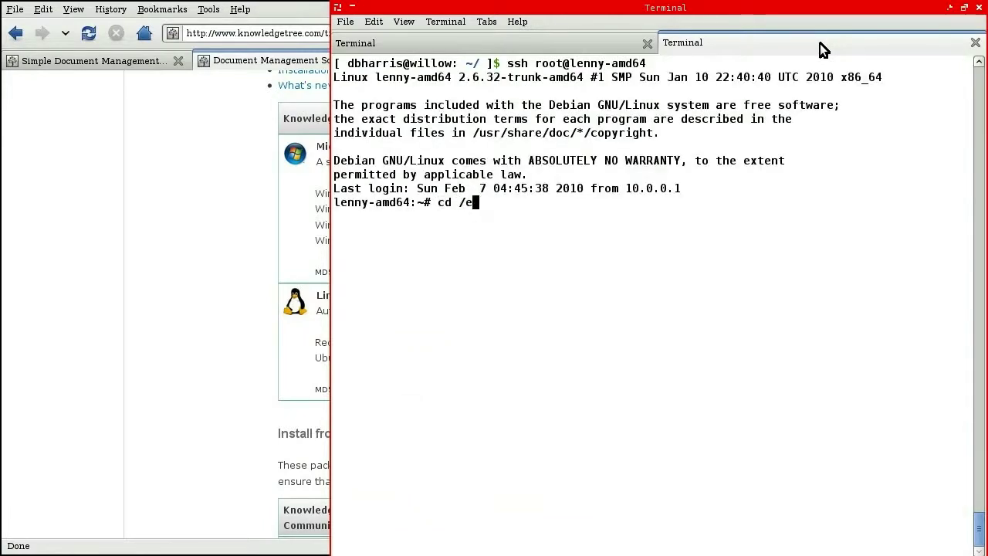
text(tc/apt/sources.list.d)
key(Return)
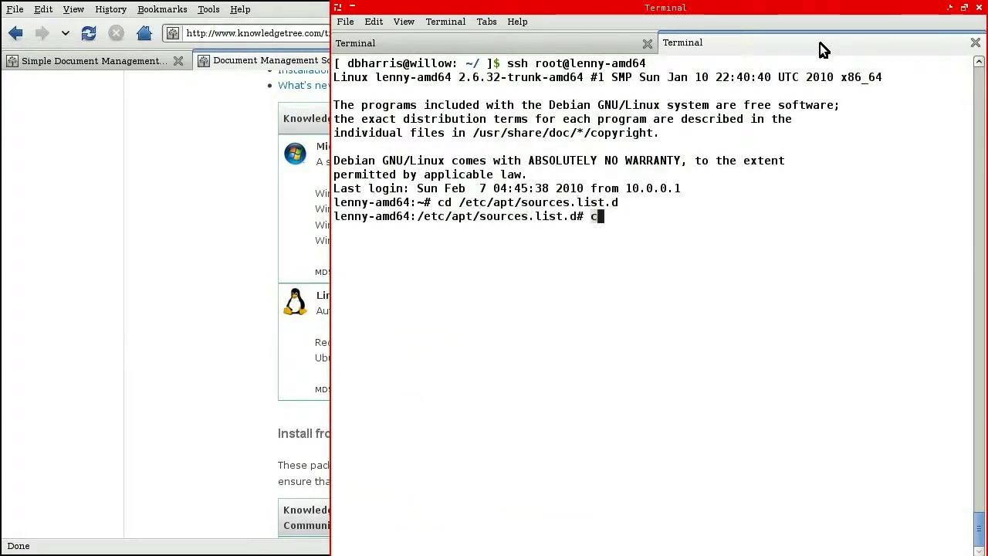
Step: Create knowledgetree.list with cat, containing the KnowledgeTree and Zend repository lines from the script
text(cat > knowledgetree.list)
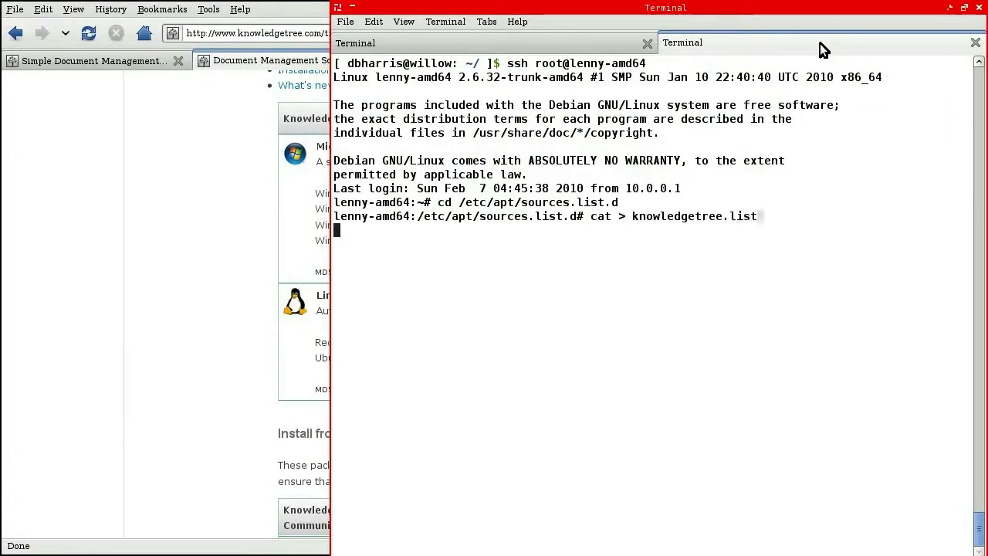
key(Return)
click(372, 42)
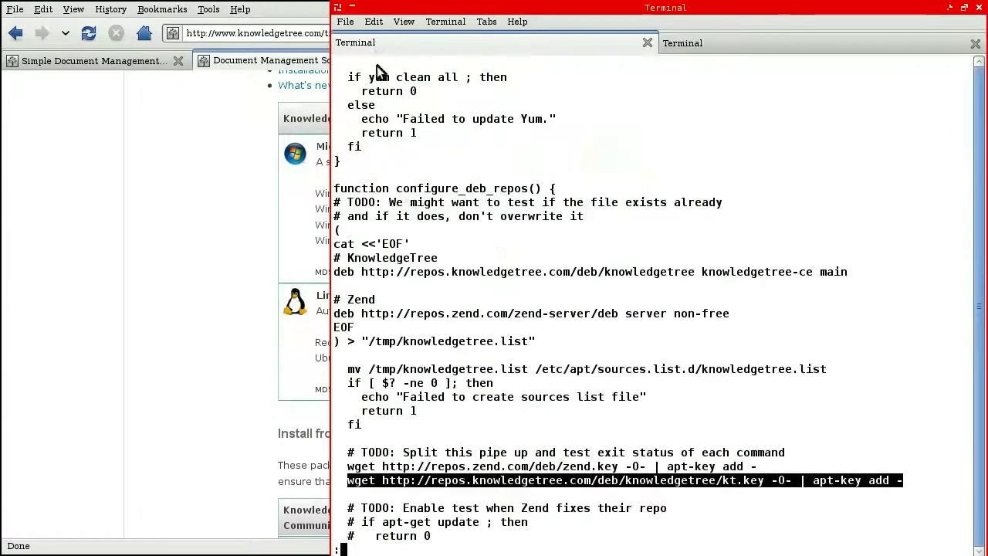
triple_click(413, 257)
drag(413, 258, 410, 316)
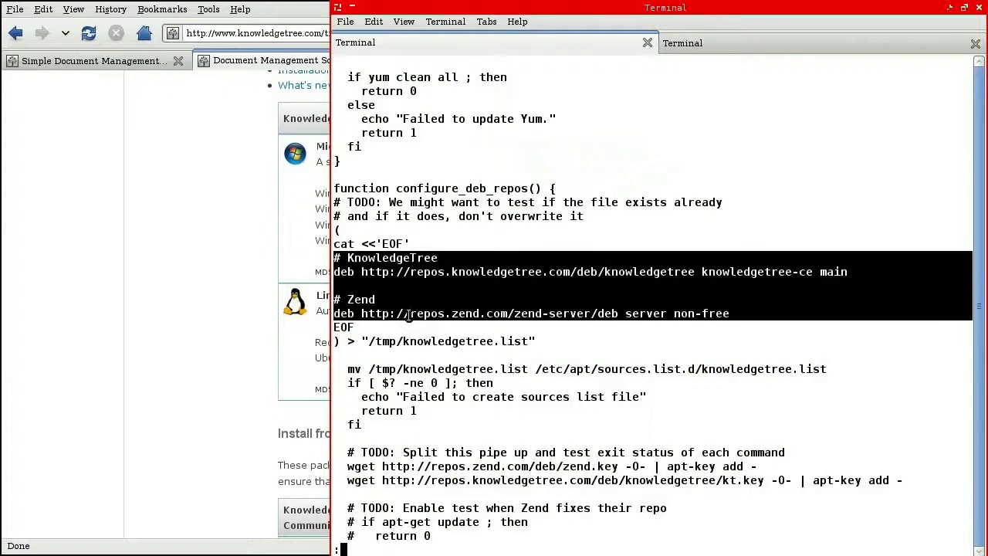
click(683, 43)
middle_click(474, 306)
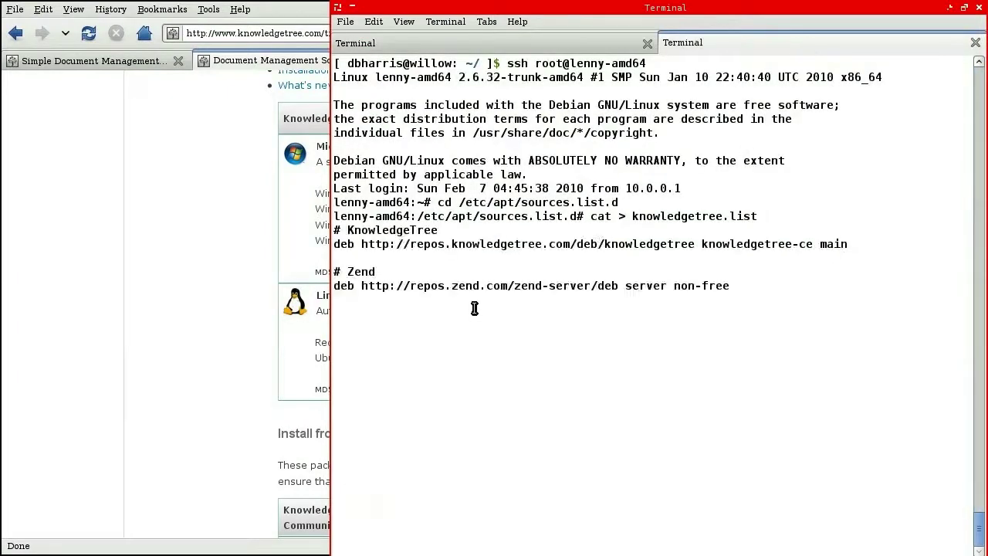
key(ctrl+d)
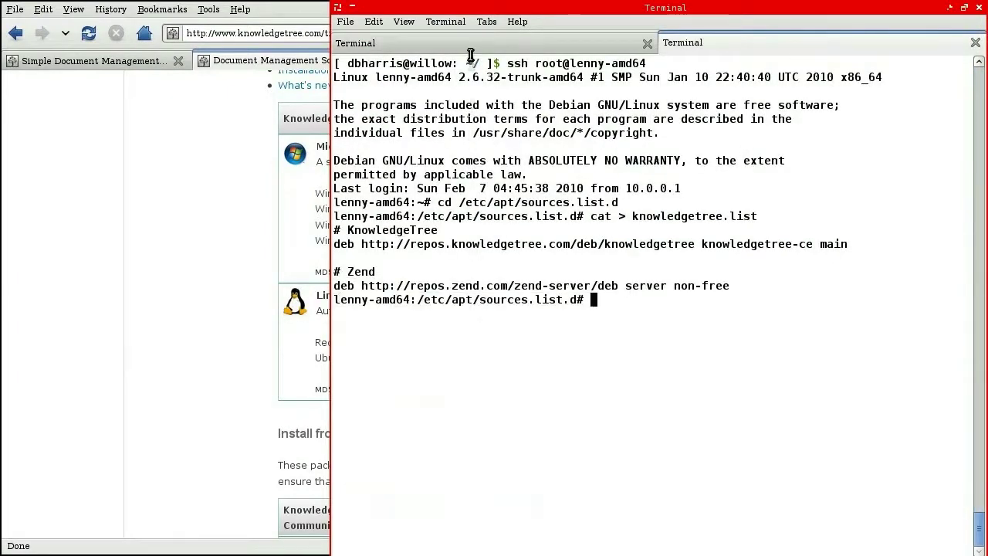
Step: Run the script's wget | apt-key add command to import the Zend repository key
click(470, 44)
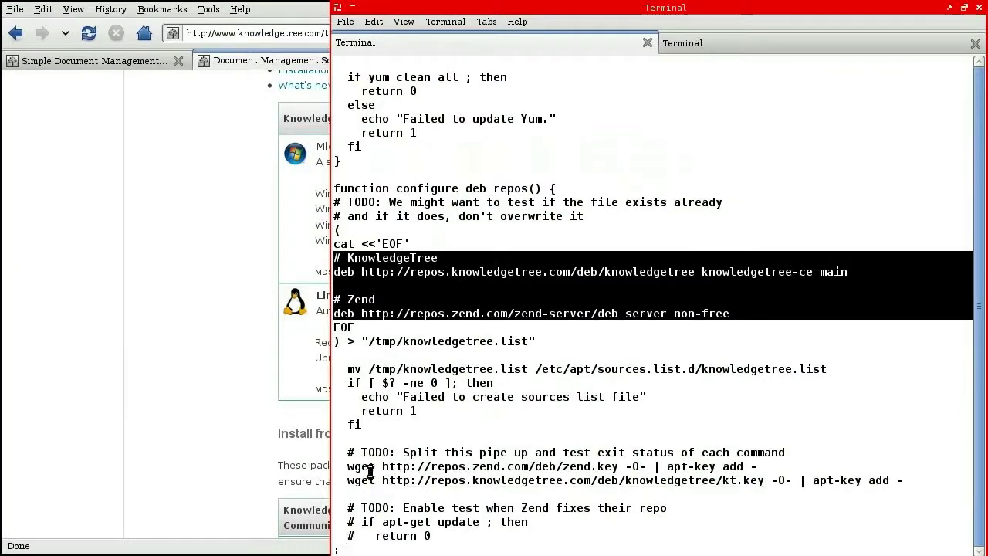
drag(351, 467, 755, 463)
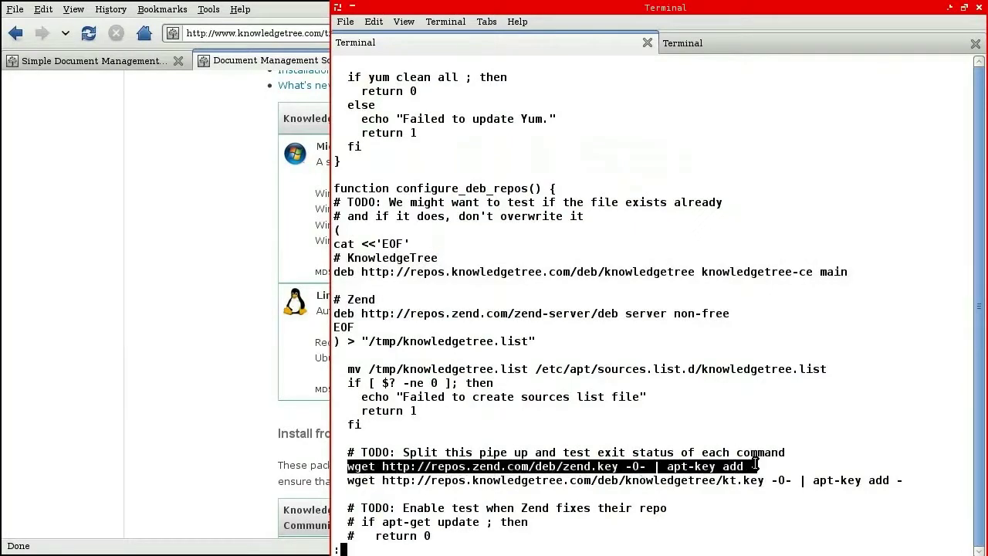
click(752, 47)
middle_click(732, 333)
key(Return)
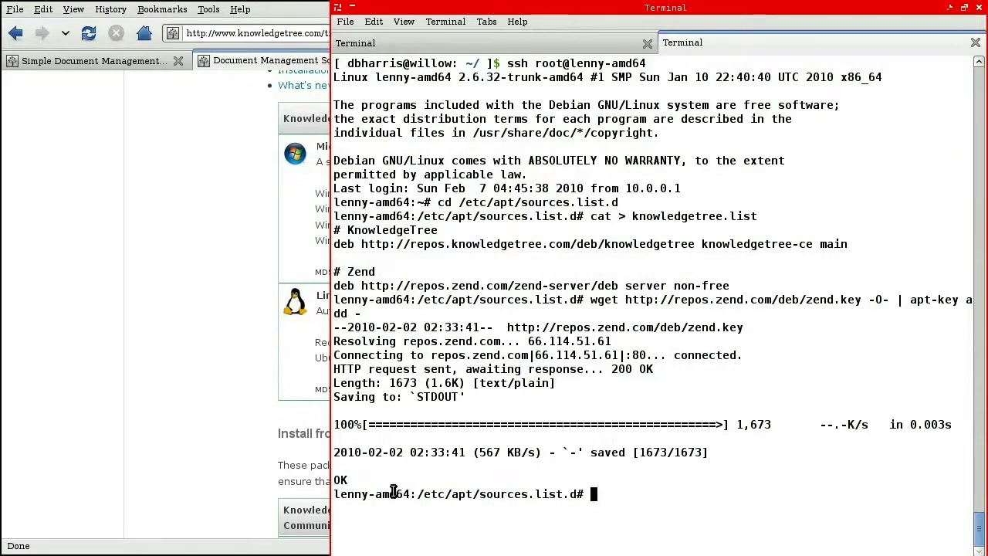
triple_click(393, 482)
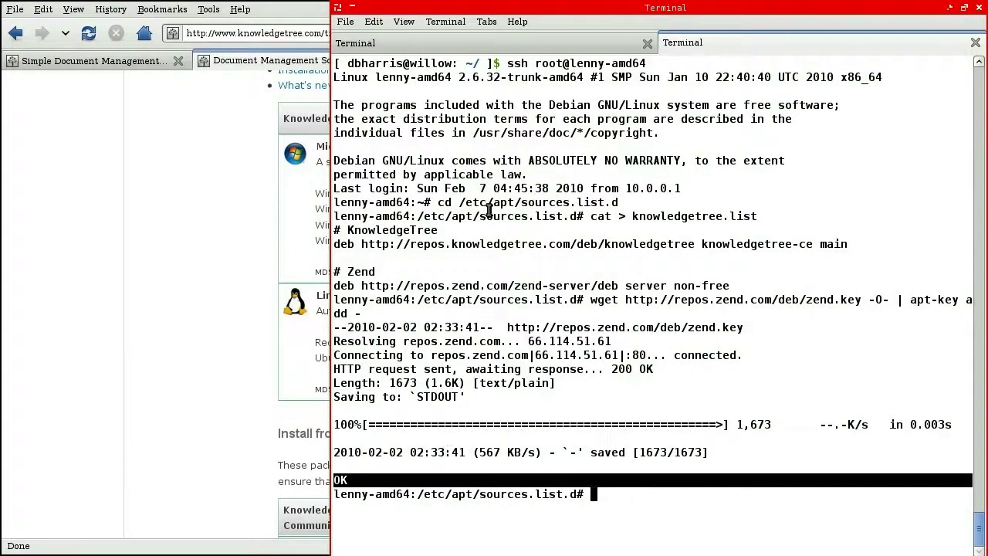
Step: Run the script's wget | apt-key add command to import the KnowledgeTree repository key
click(486, 48)
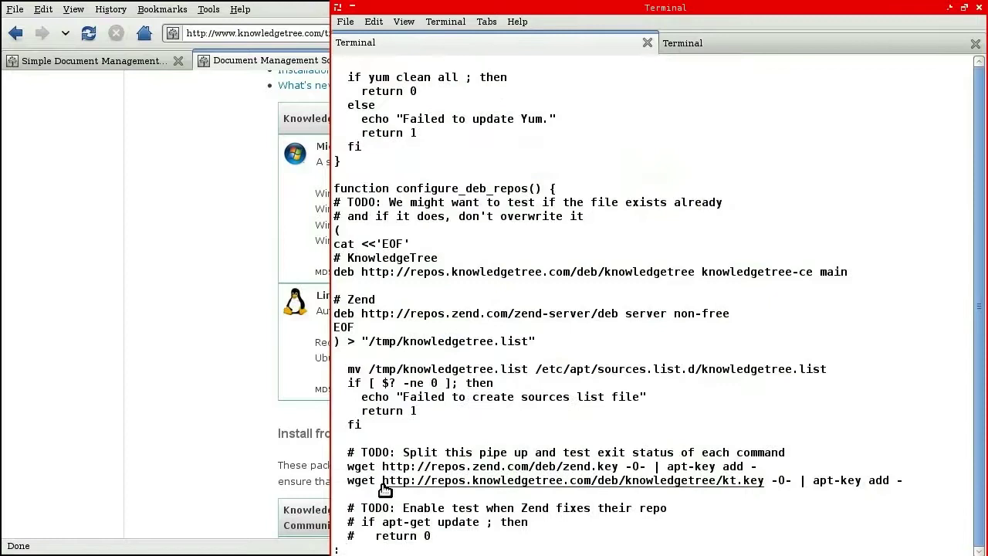
drag(348, 480, 905, 481)
key(ctrl+c)
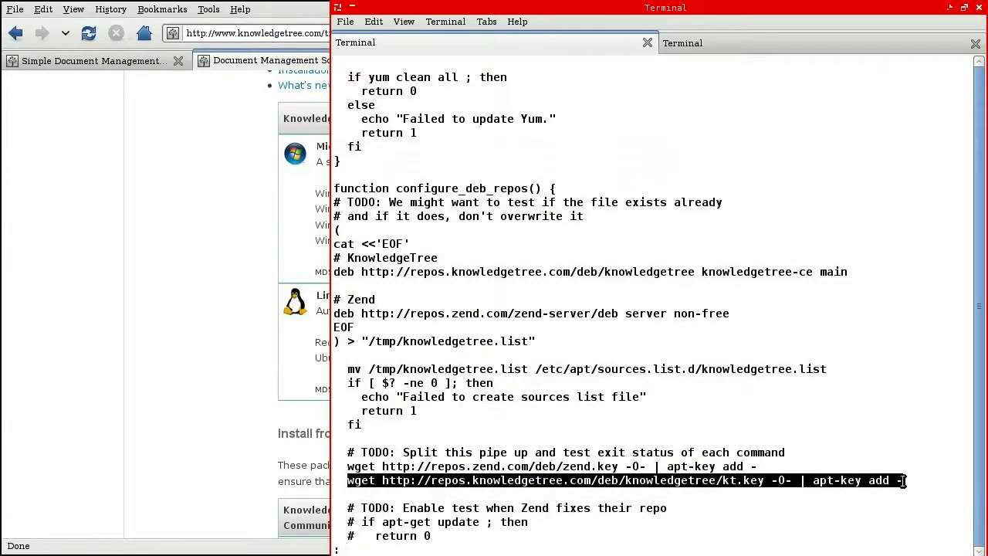
click(768, 45)
middle_click(761, 299)
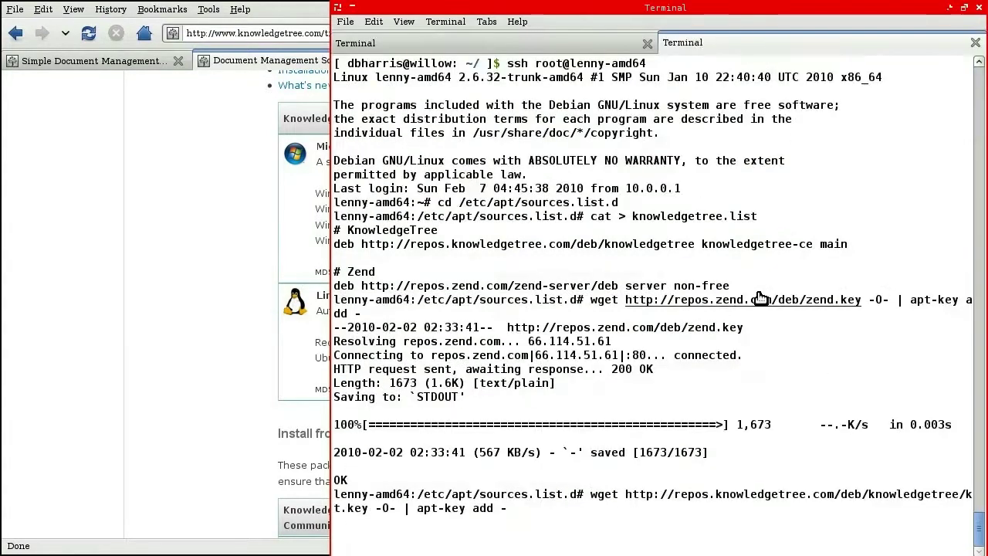
key(Return)
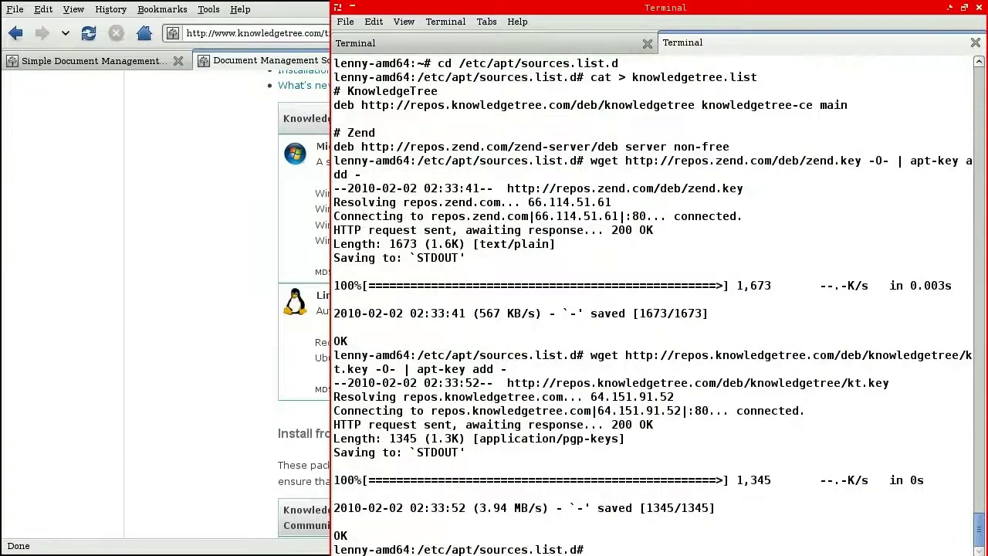
triple_click(443, 536)
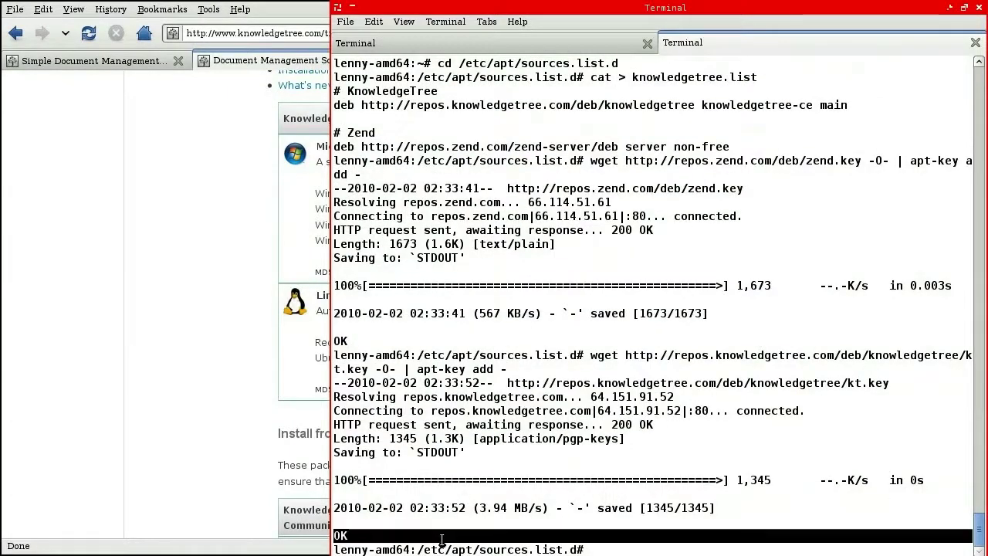
Step: Page down the install script to its apt-get install command
click(424, 45)
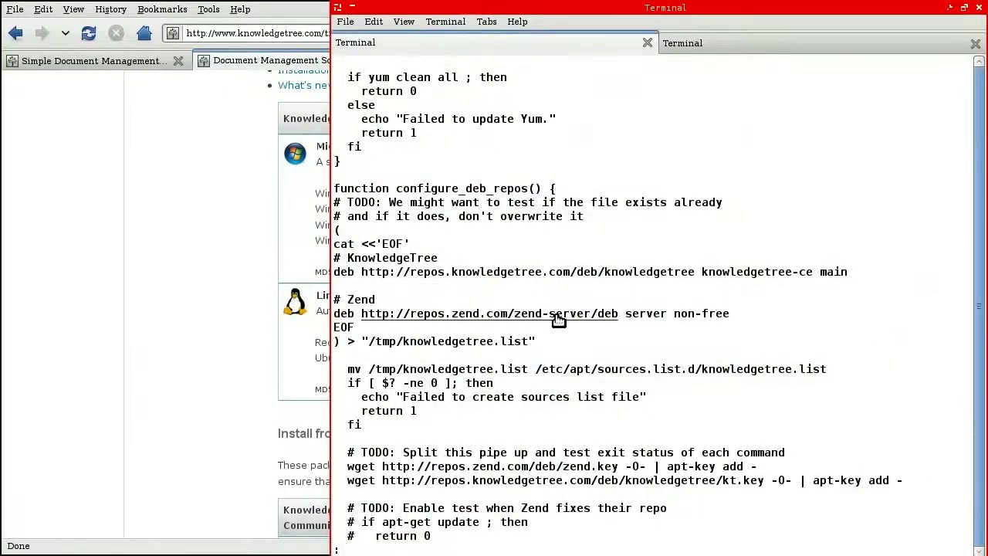
scroll(551, 315, down, 2)
scroll(551, 316, down, 4)
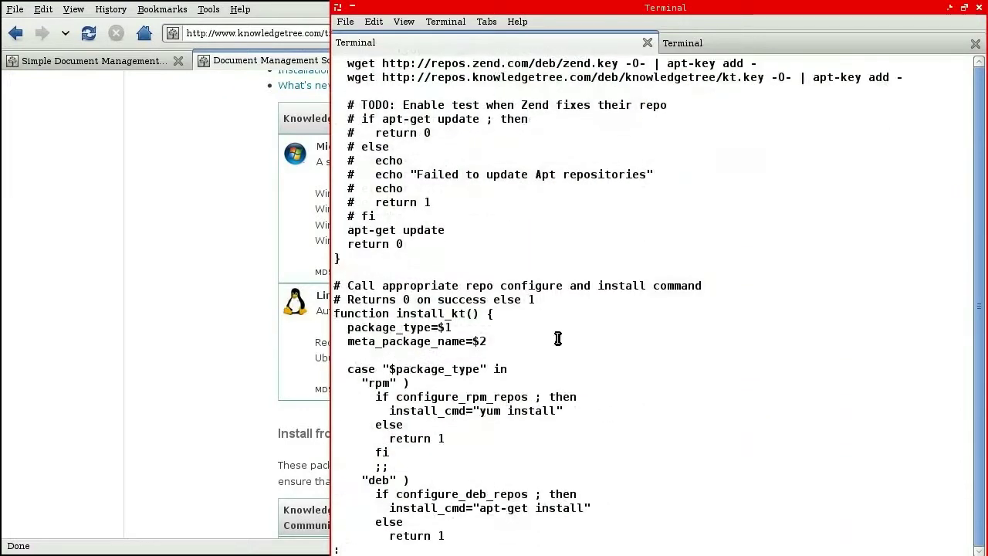
scroll(558, 338, down, 4)
double_click(502, 327)
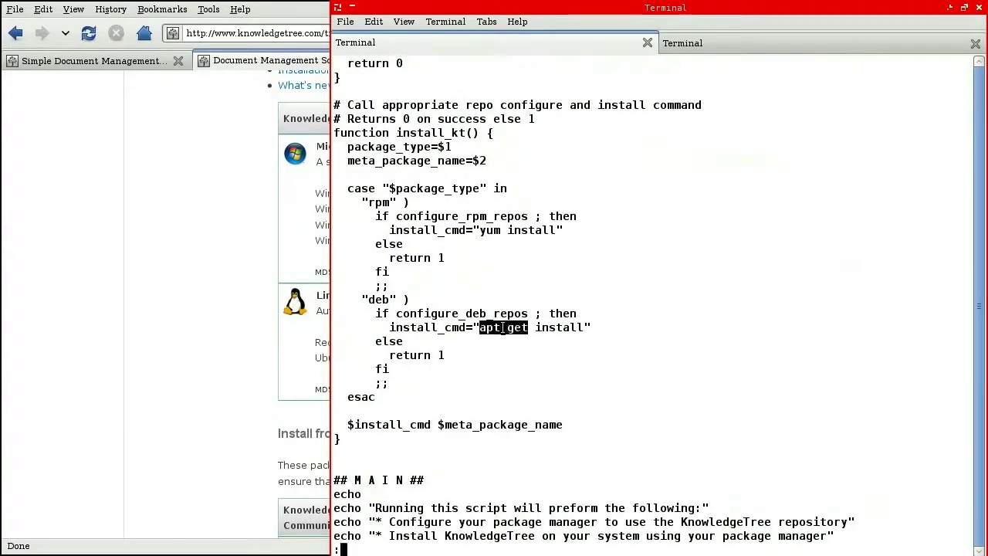
drag(502, 328, 583, 327)
Step: Review the final install_kt success check and failure message, then enter apt-get update on the server
scroll(543, 397, down, 2)
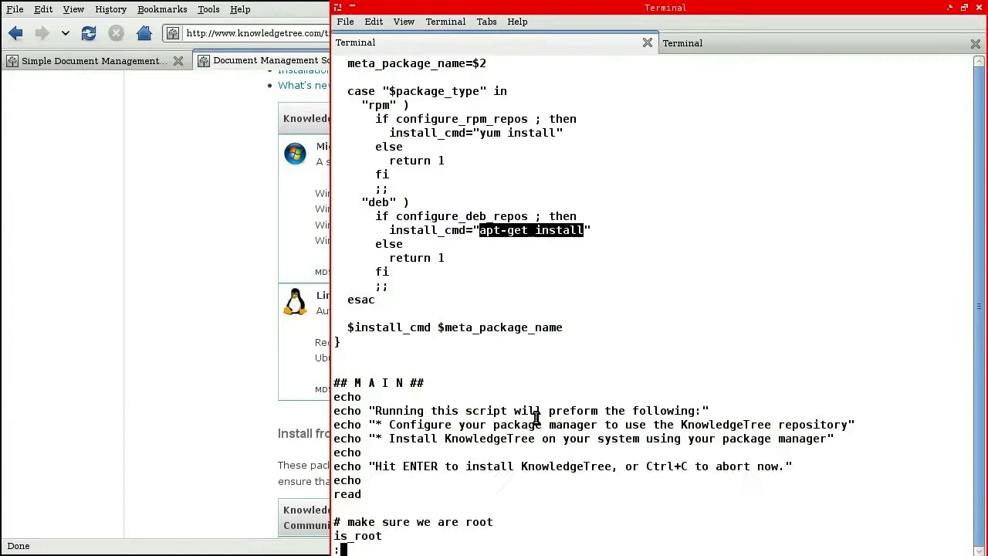
scroll(533, 417, down, 5)
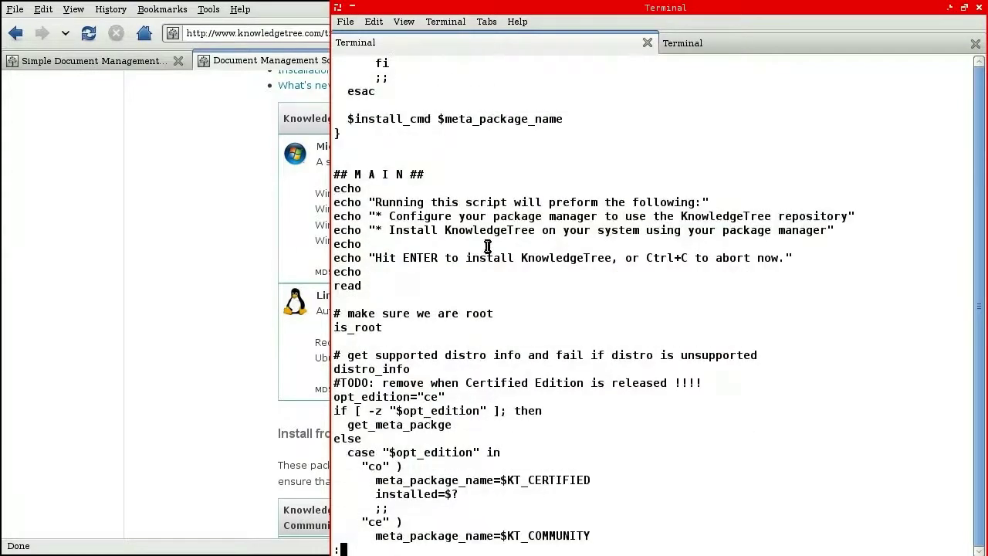
scroll(453, 174, down, 7)
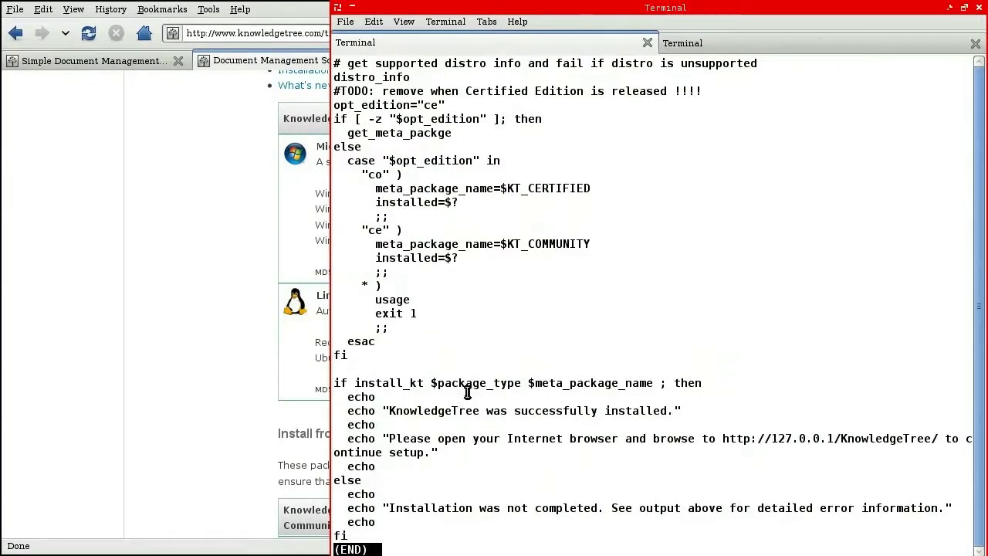
drag(470, 389, 435, 533)
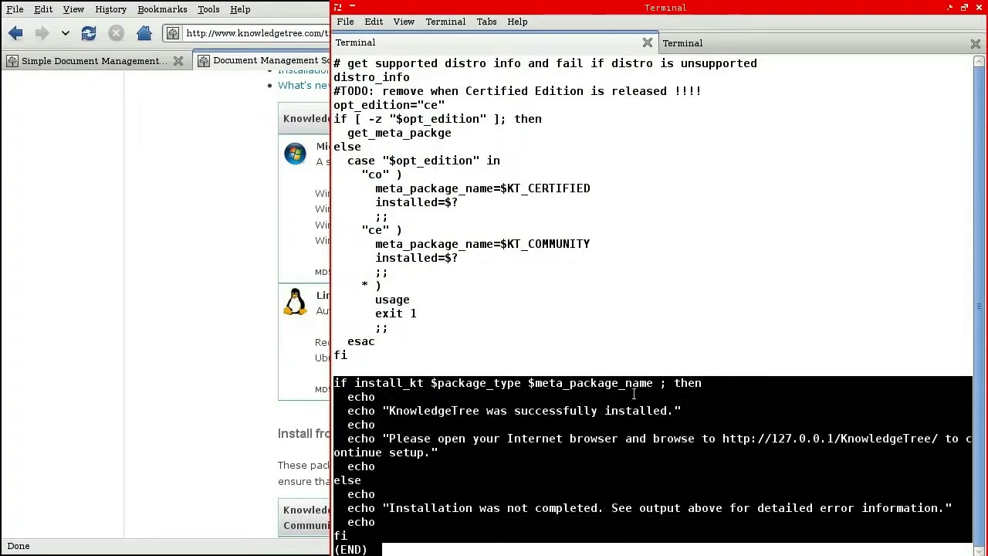
click(508, 436)
drag(494, 392, 469, 527)
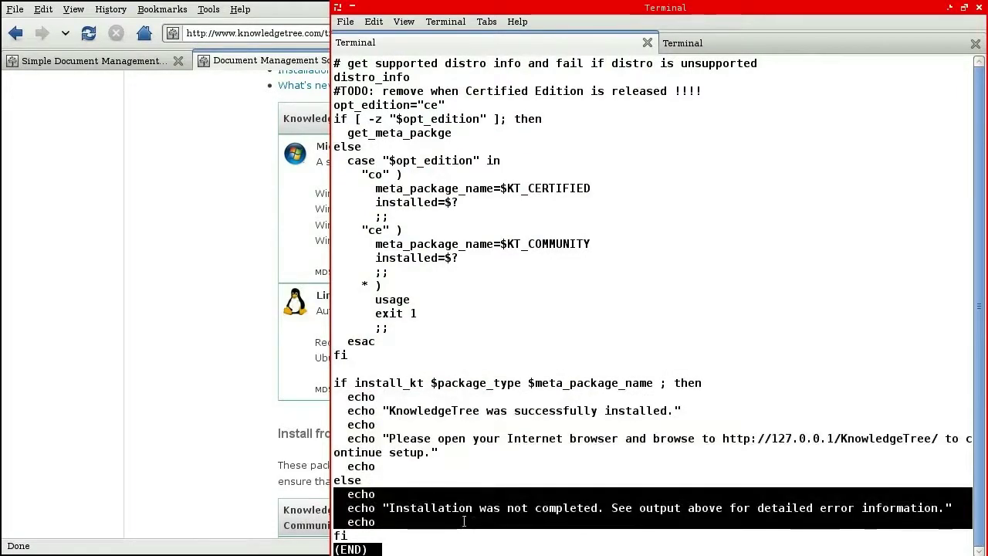
click(842, 42)
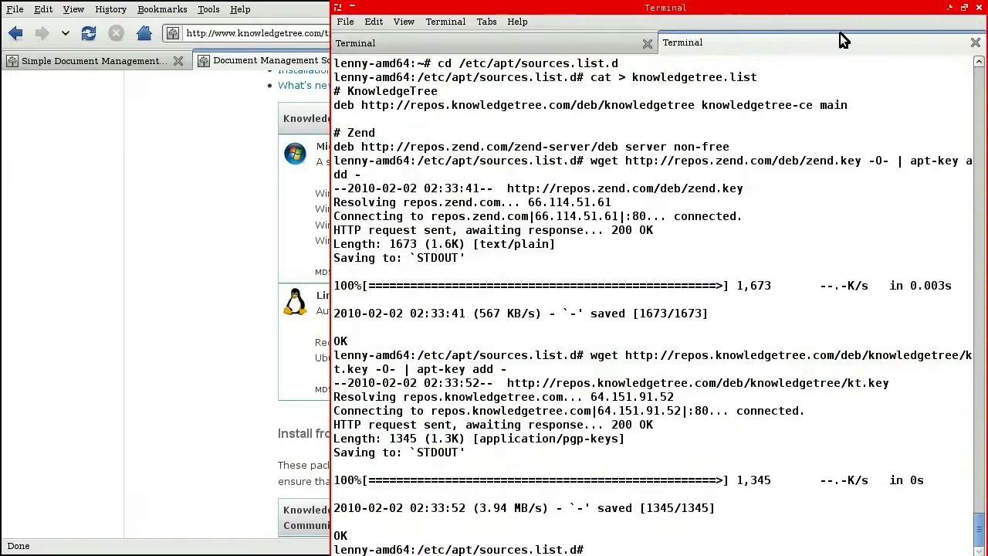
text(apt-get up)
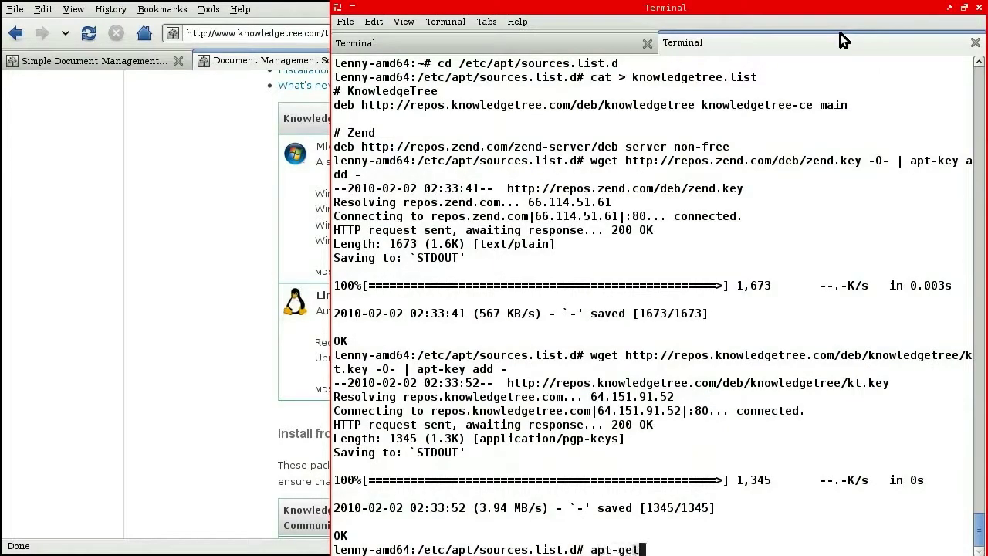
text(date)
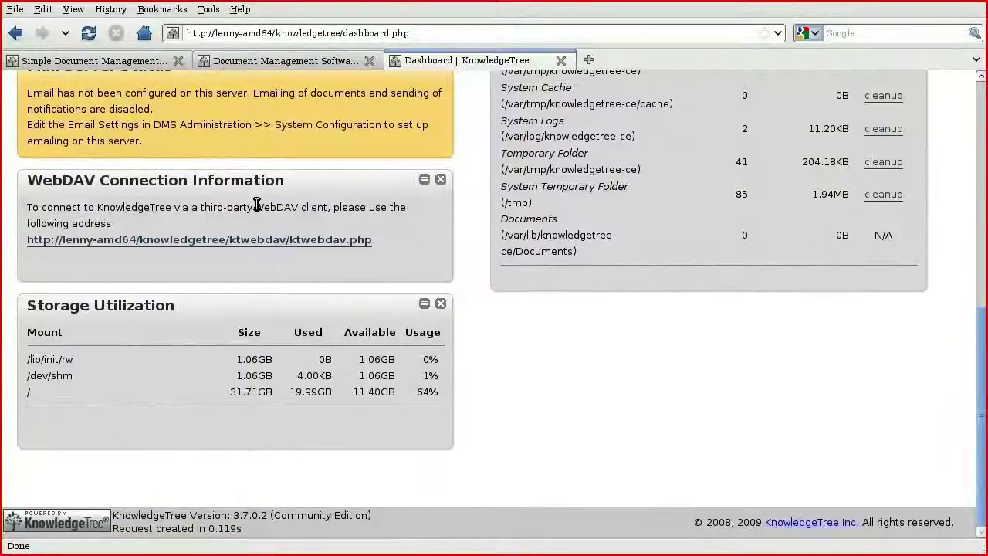
Step: Go to Administration > Users and Groups from the KnowledgeTree dashboard
scroll(257, 204, up, 10)
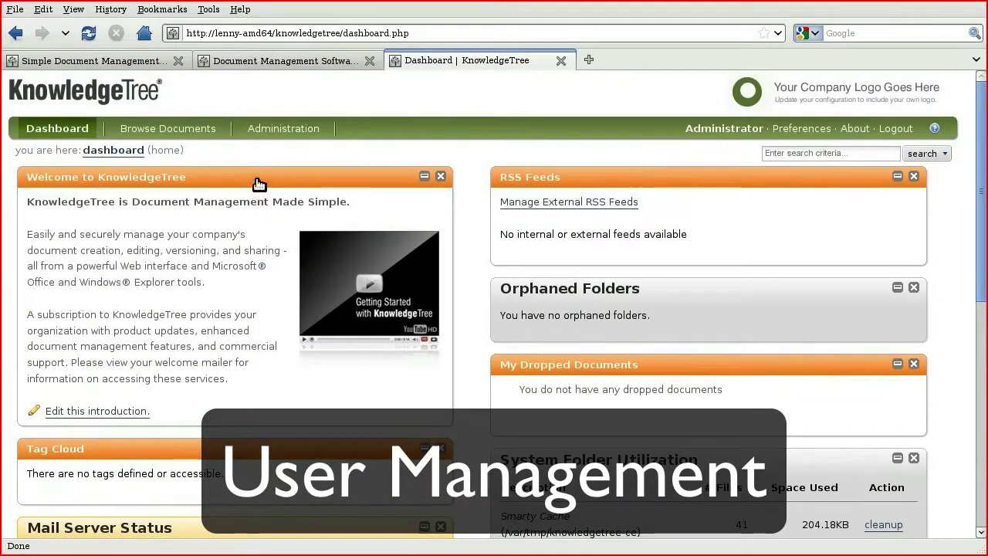
click(268, 133)
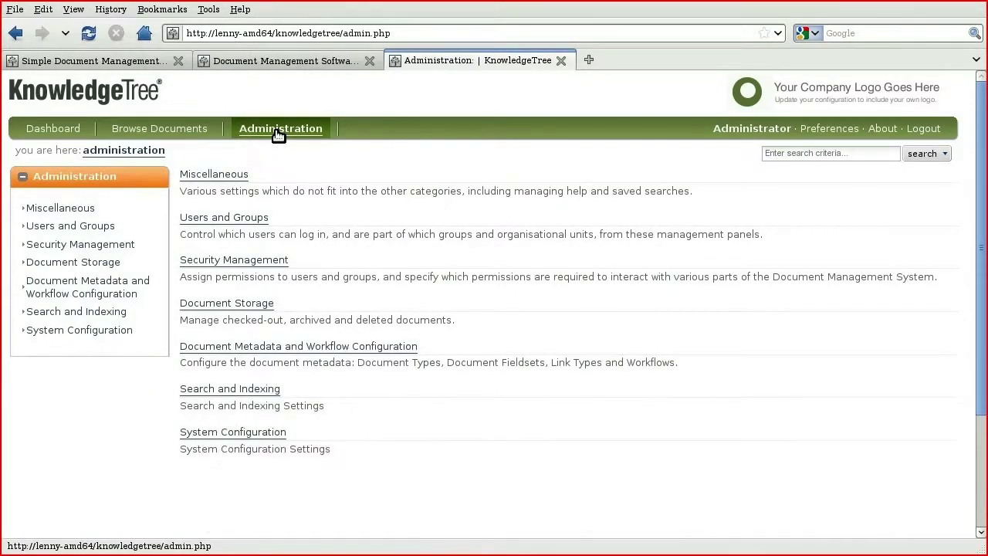
click(256, 220)
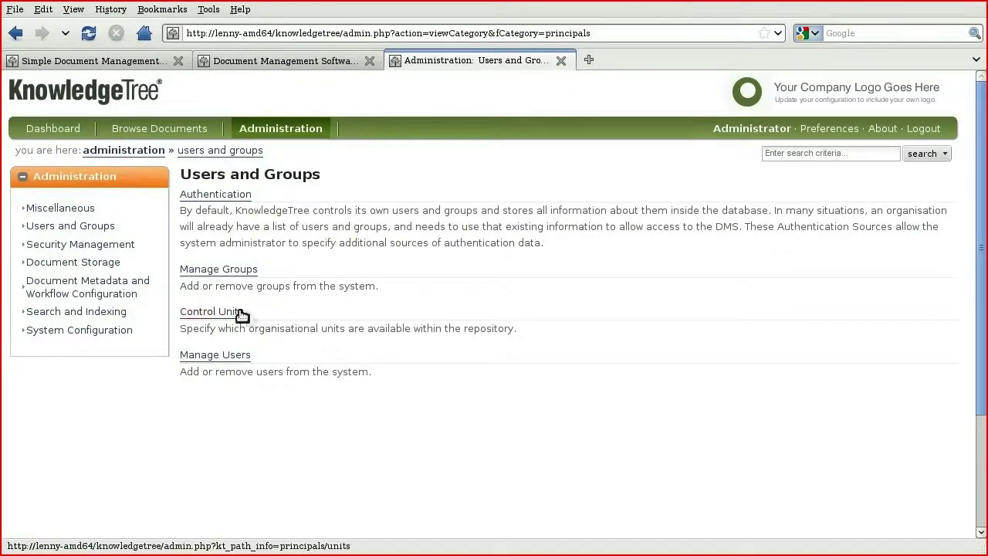
Step: Add a unit named Finance with the Root Folder as its folder location
click(234, 312)
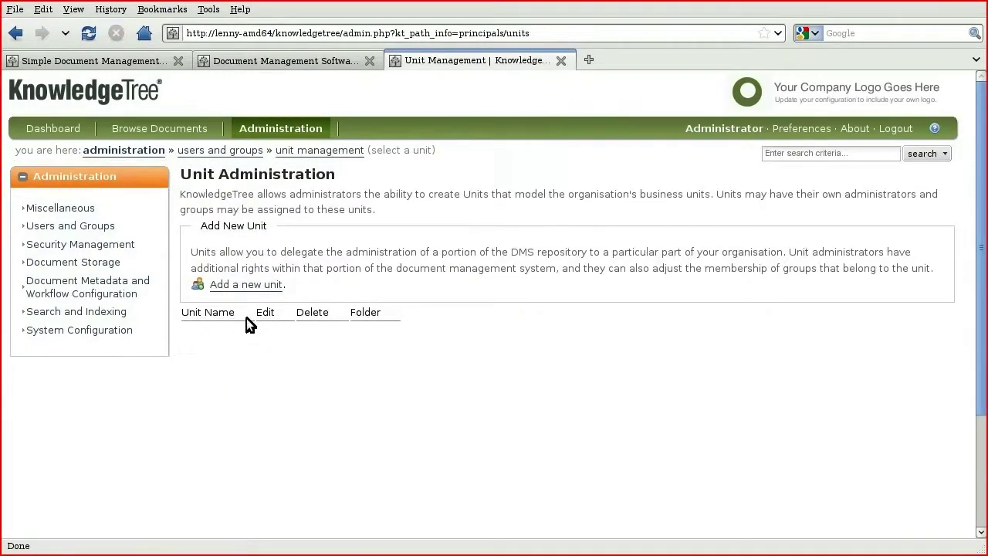
click(243, 286)
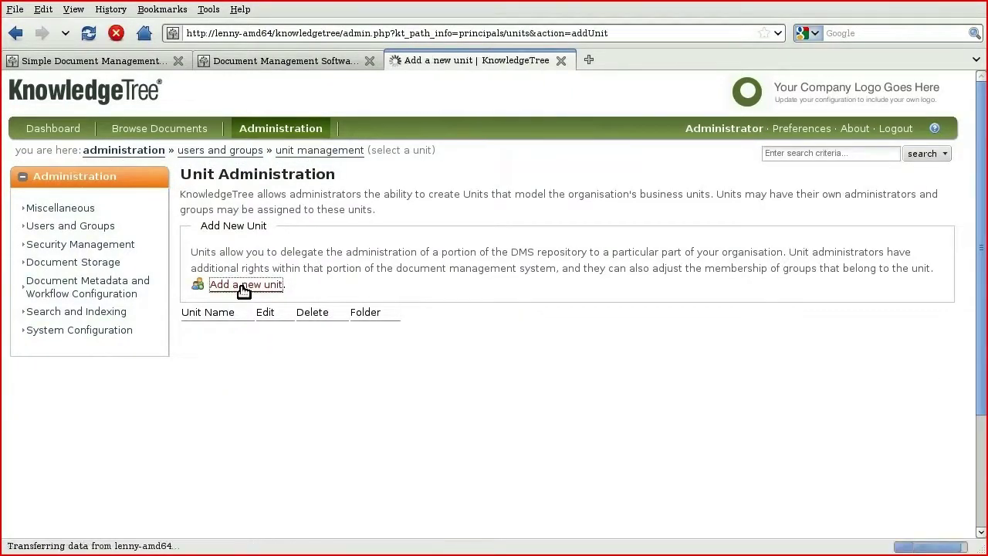
text(Finance)
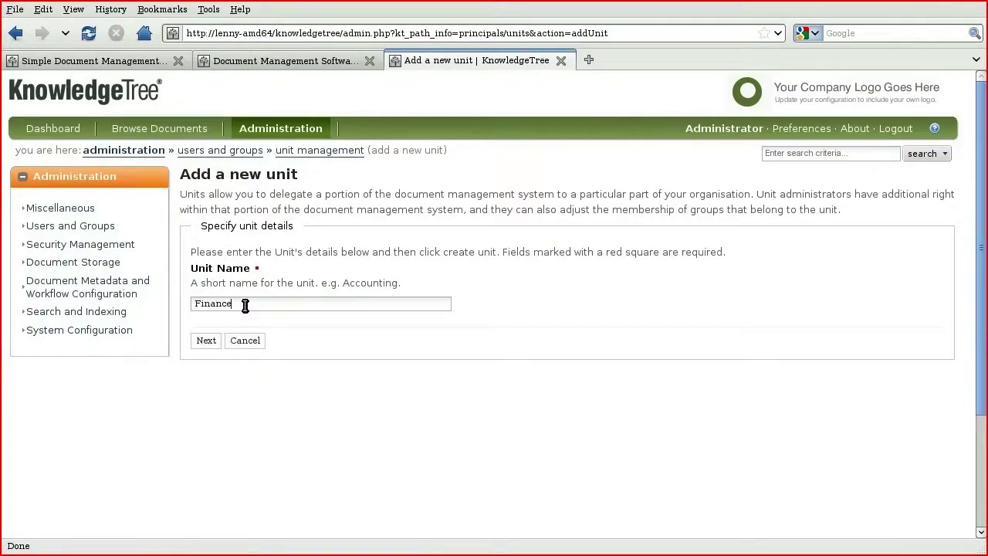
click(212, 341)
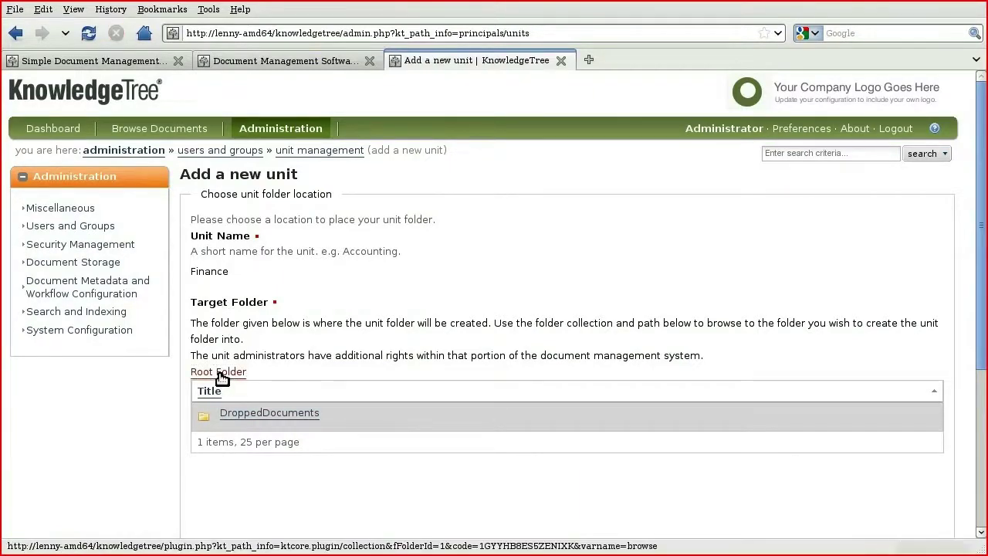
scroll(221, 379, down, 5)
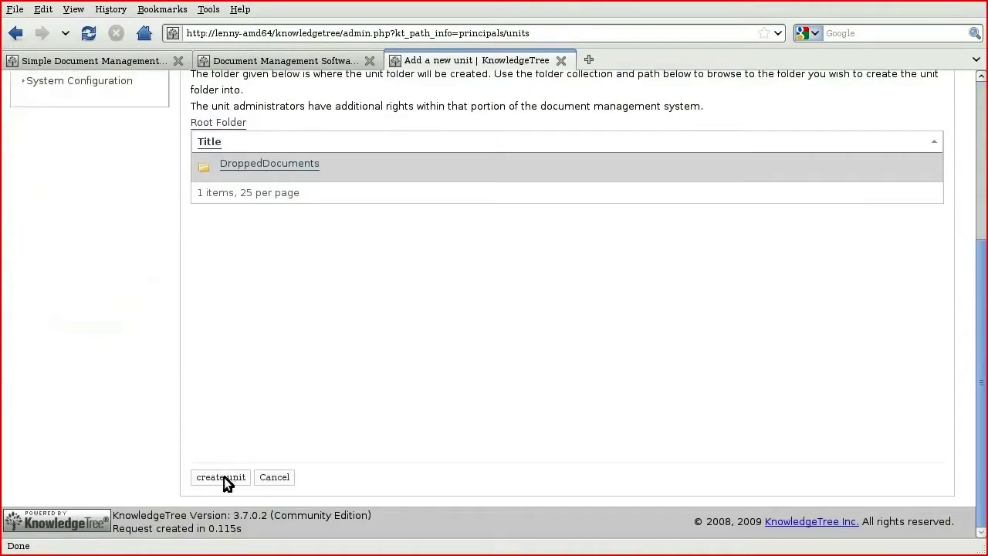
click(222, 477)
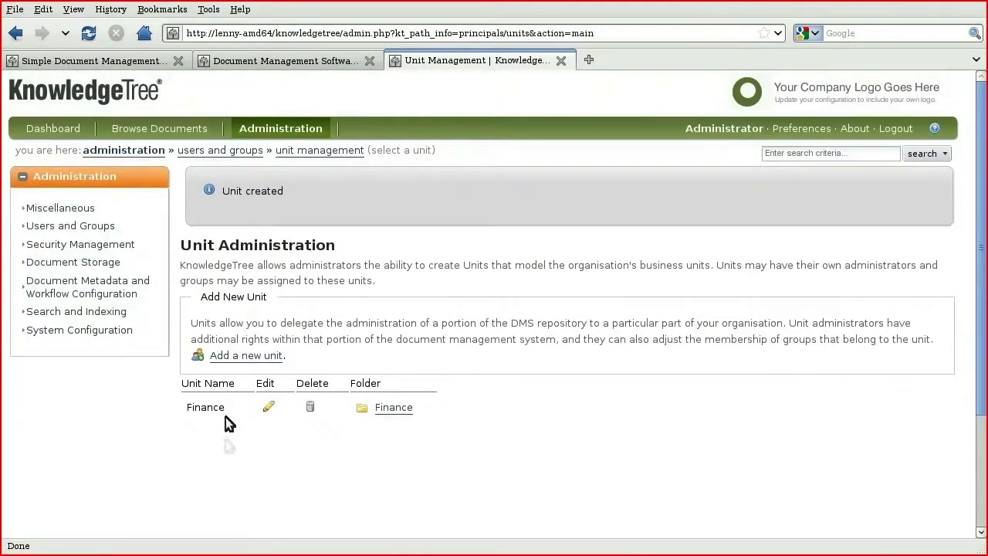
Step: Create a group named Finance Users assigned to the Finance unit
click(217, 151)
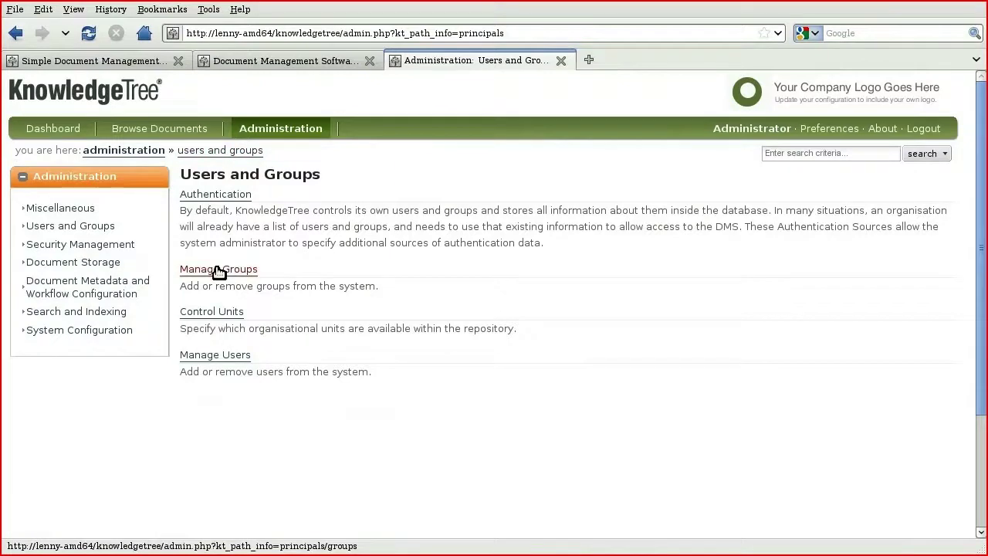
click(219, 272)
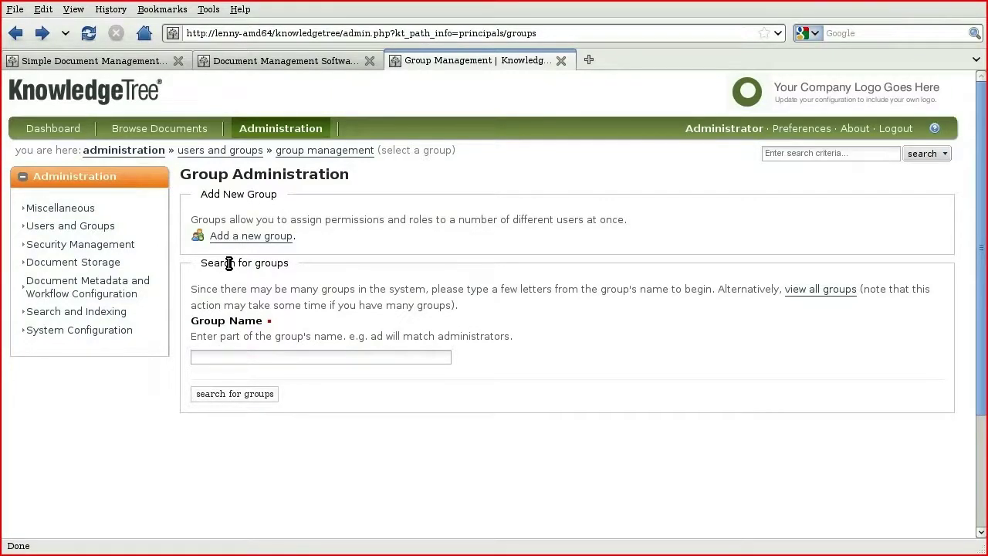
click(224, 237)
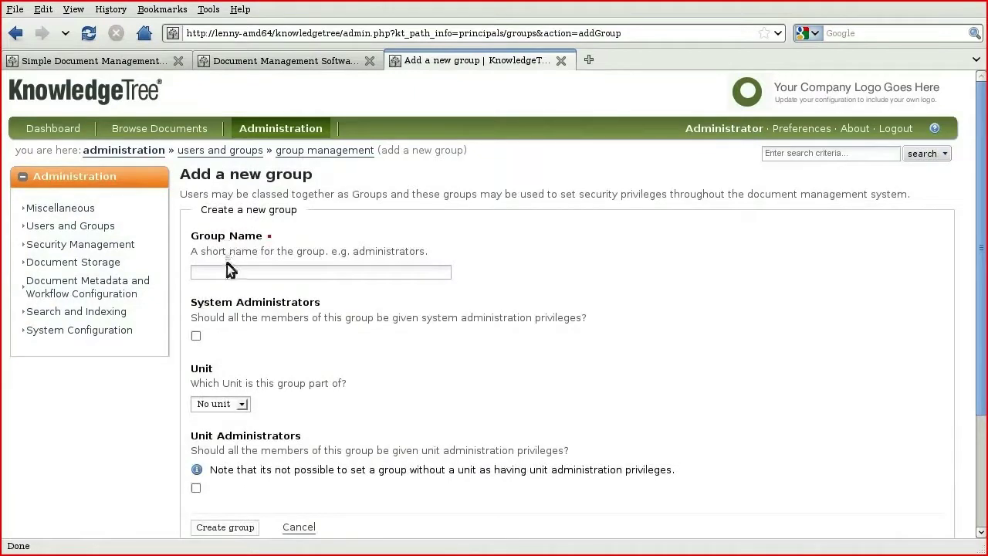
text(Finance Users)
click(225, 402)
click(224, 426)
scroll(229, 440, down, 1)
click(224, 481)
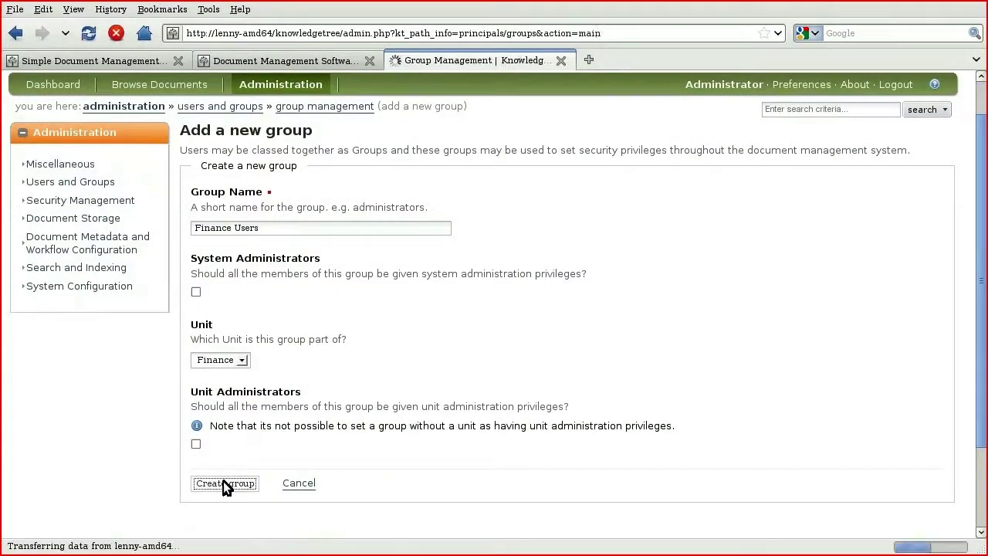
Step: Create a Finance Administrators group in the Finance unit with unit administration privileges
click(235, 308)
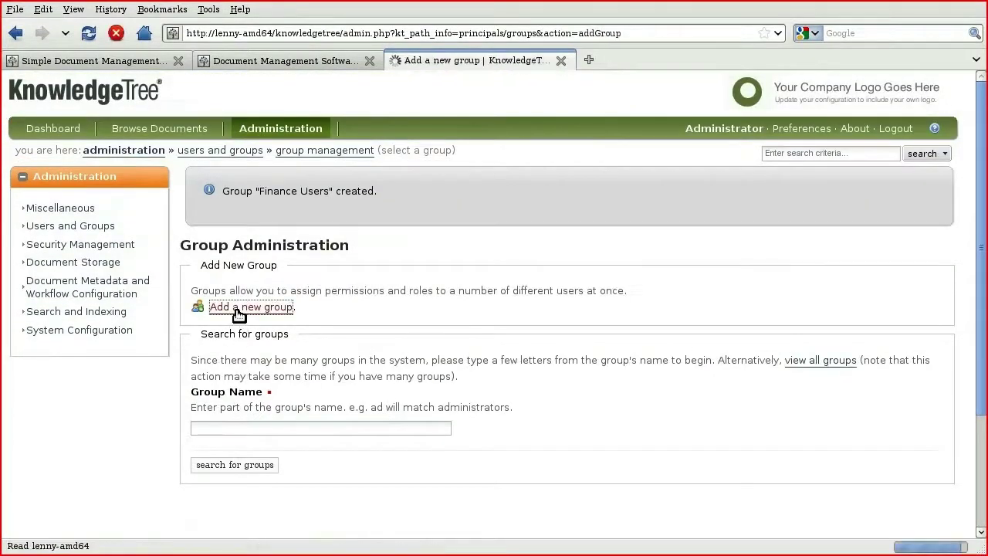
click(239, 272)
text(Finance )
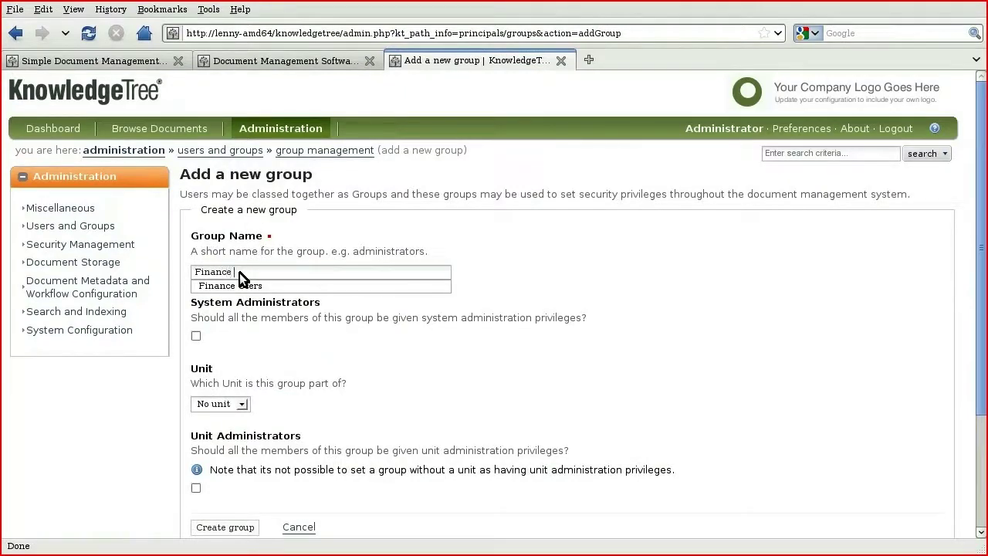
text(Administrators)
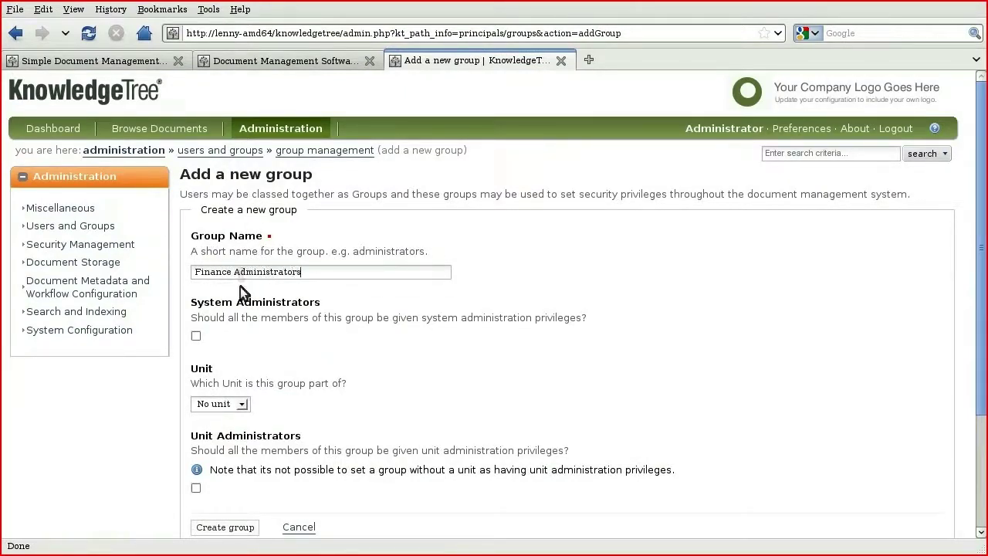
click(229, 406)
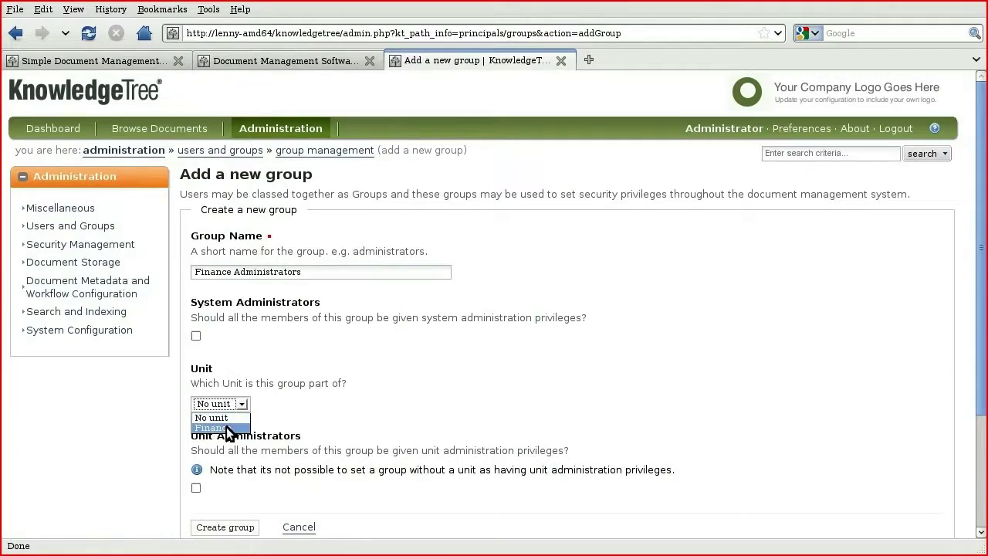
click(226, 426)
scroll(226, 427, down, 2)
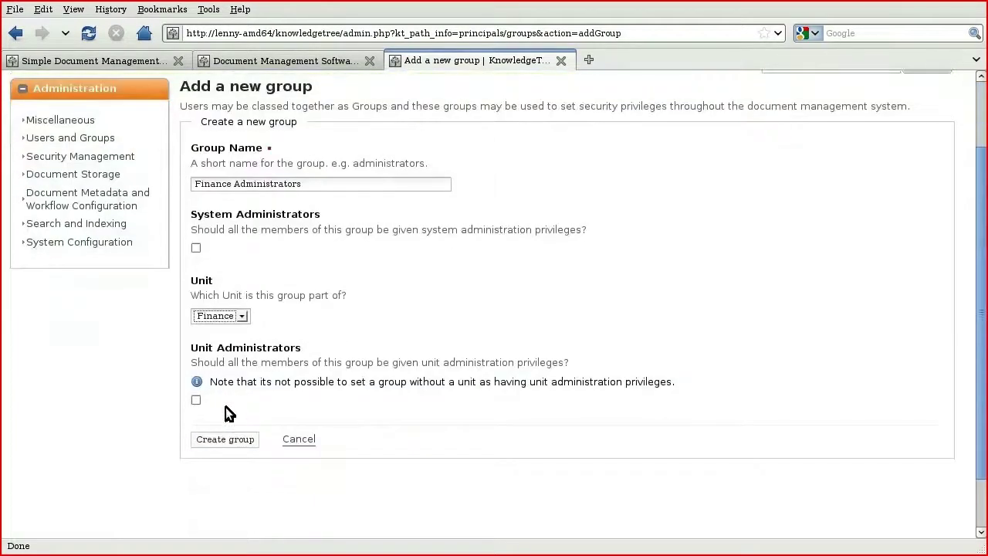
click(197, 400)
click(218, 438)
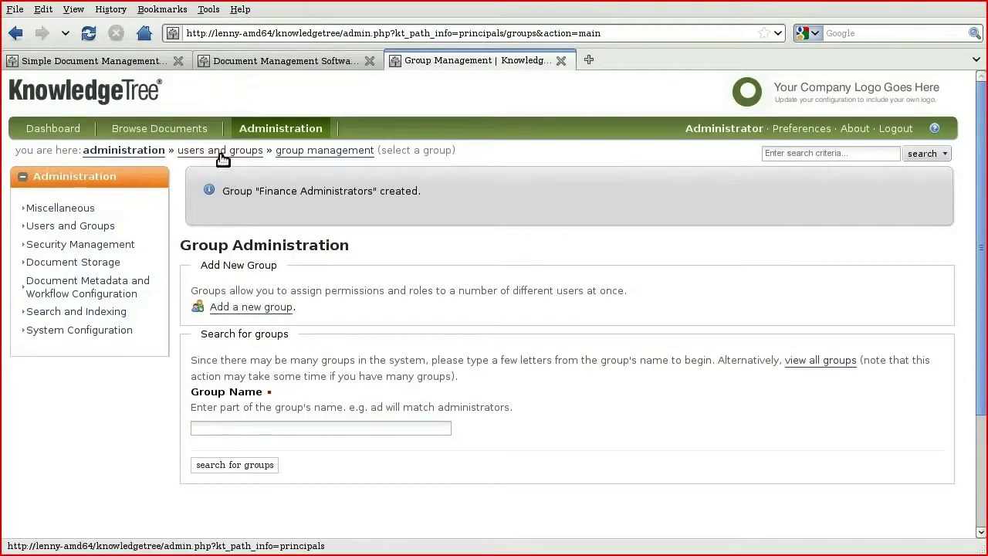
Step: Start a new user with username Finance User 1 and fill in the user's e-mail address
click(221, 153)
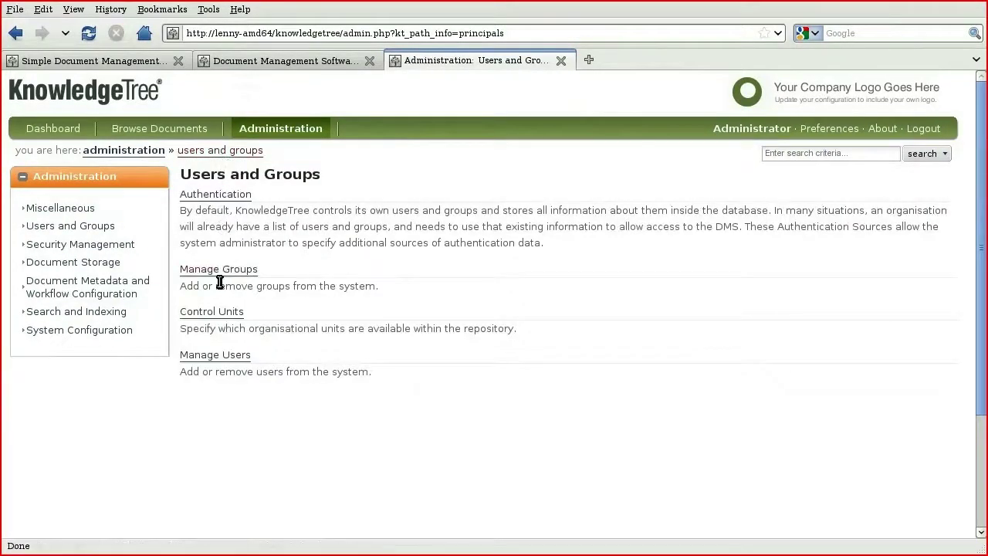
click(219, 358)
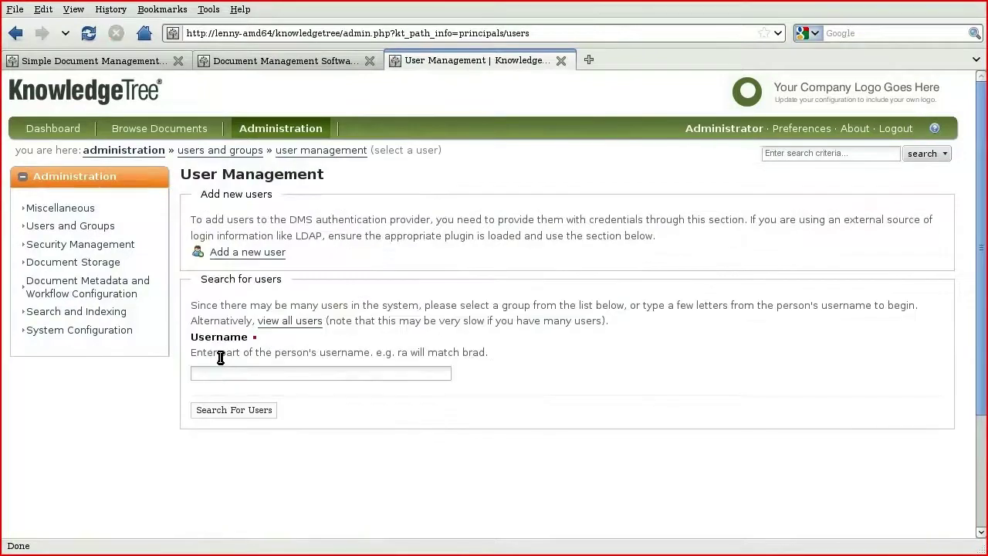
click(221, 256)
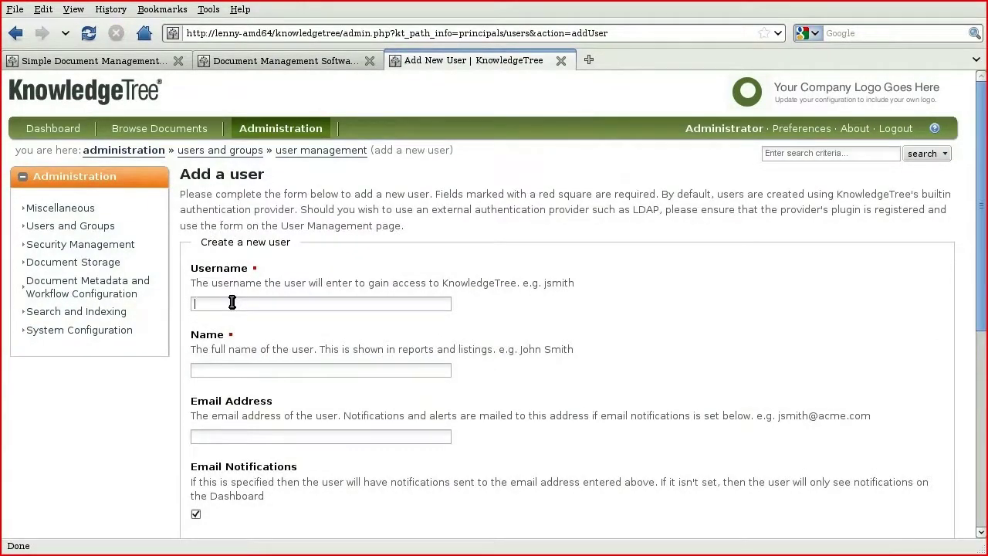
text(Finance User 1)
click(246, 366)
text(Finance User 1)
click(250, 437)
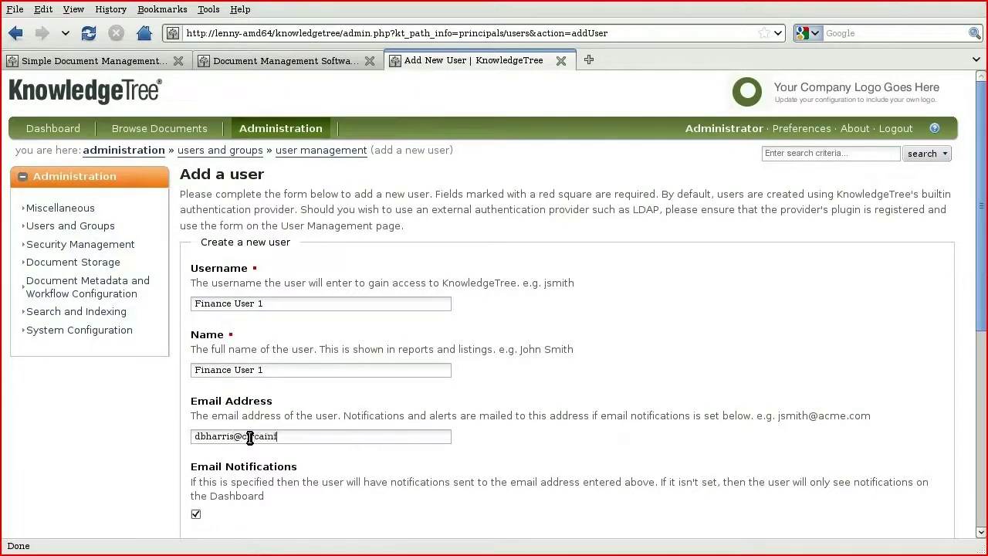
Step: Enter and confirm the user's password, add the mobile number, and create the account
scroll(251, 437, down, 6)
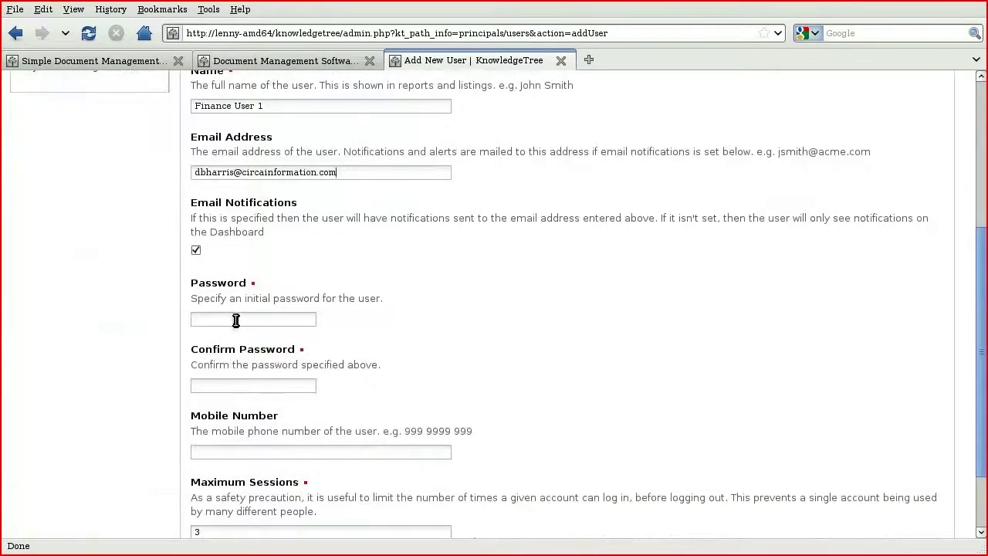
click(236, 320)
text(finance)
click(232, 383)
text(finance)
click(245, 451)
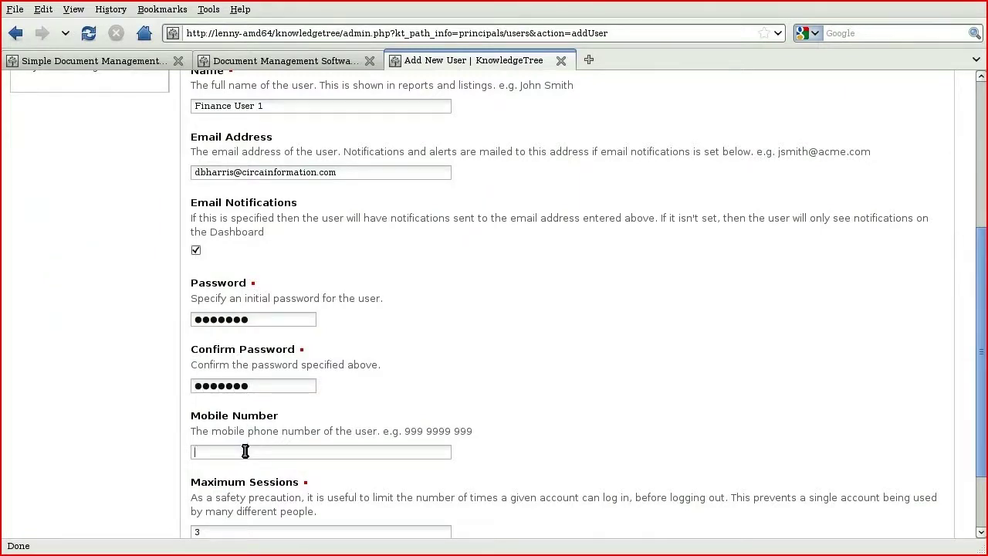
text(+1 555 555 5555)
scroll(245, 452, down, 2)
click(241, 477)
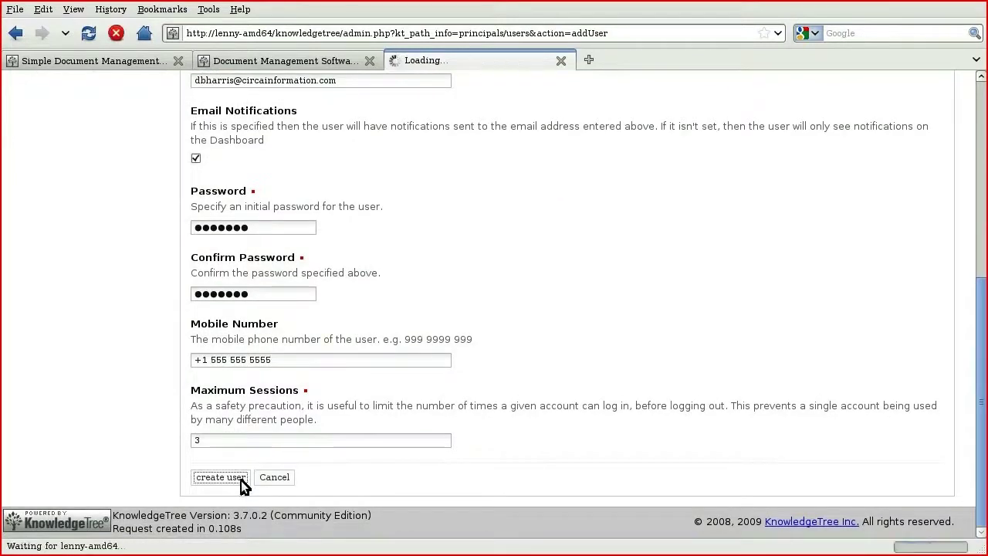
Step: Add another user with username and name Finance Administrator plus the user's e-mail address
click(241, 325)
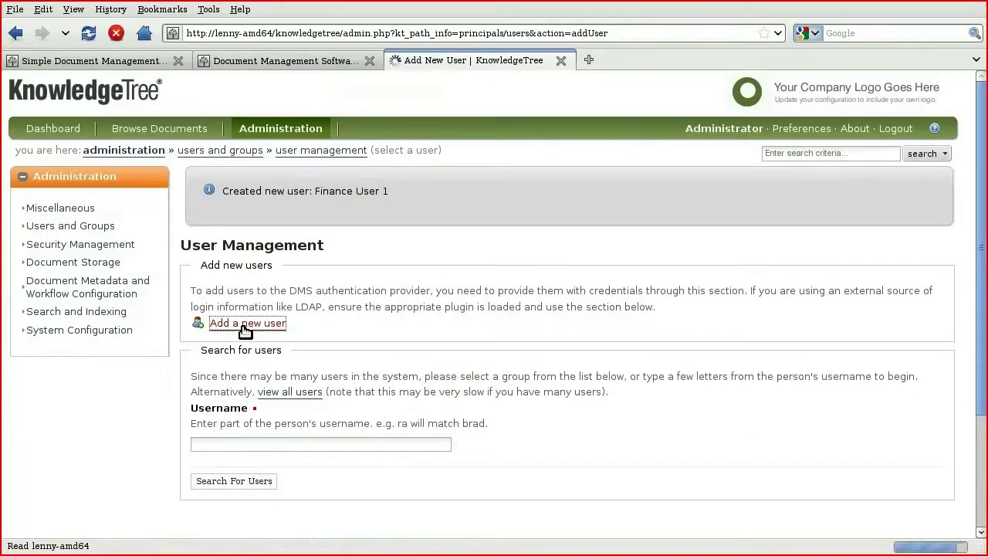
text(Finsa)
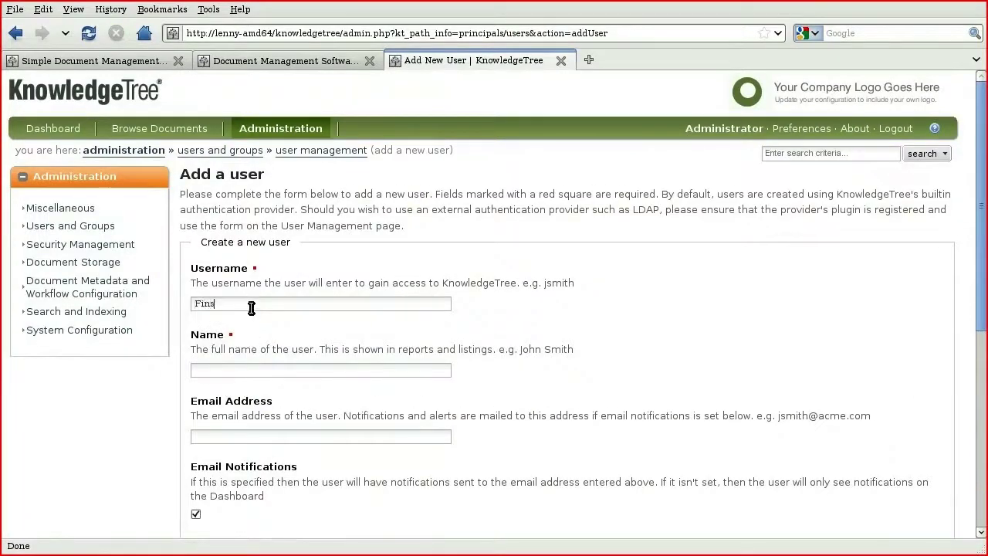
key(BackSpace)
key(BackSpace)
text(nance AdministratorFinance Administrator)
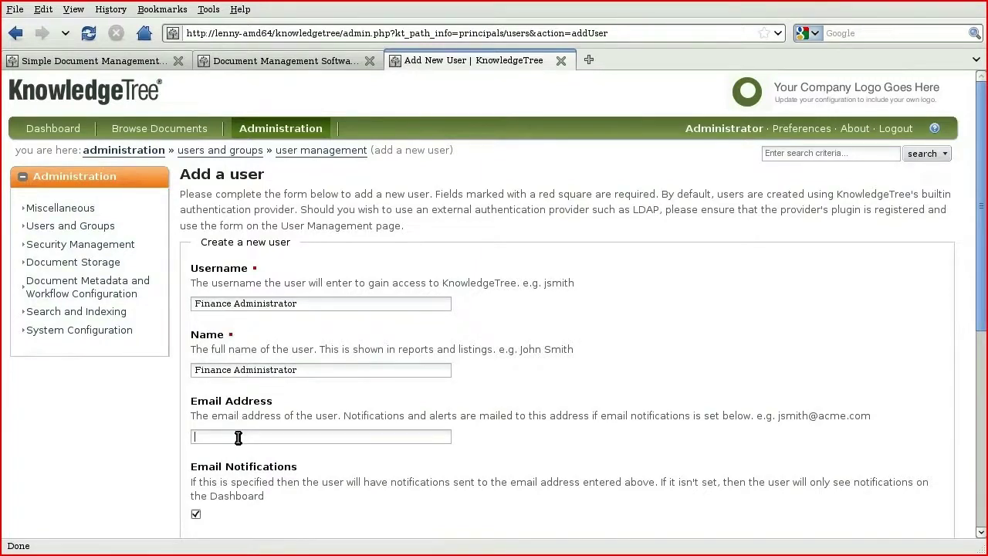
scroll(238, 438, down, 1)
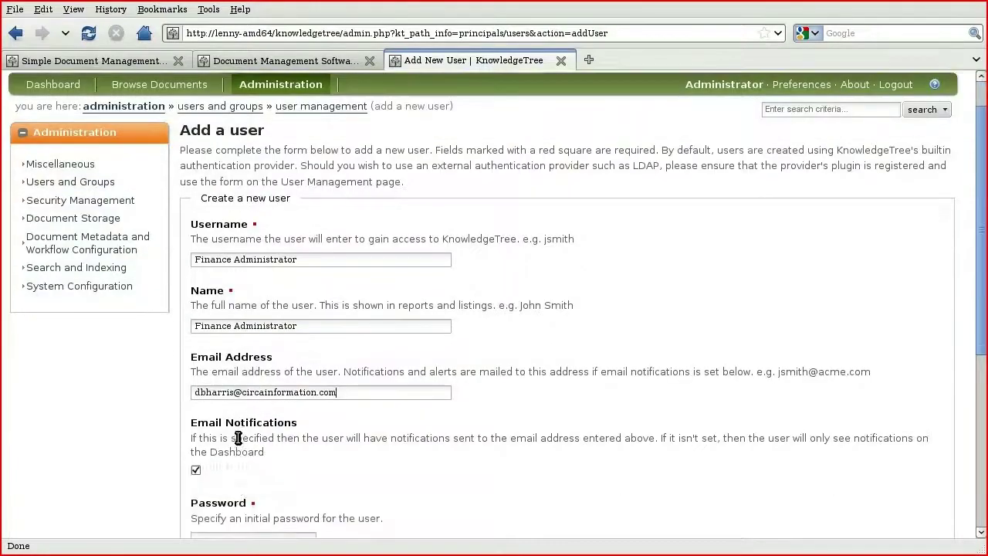
scroll(238, 438, down, 4)
Step: Enter and confirm the password, add the mobile number, and create the Finance Administrator account
click(241, 359)
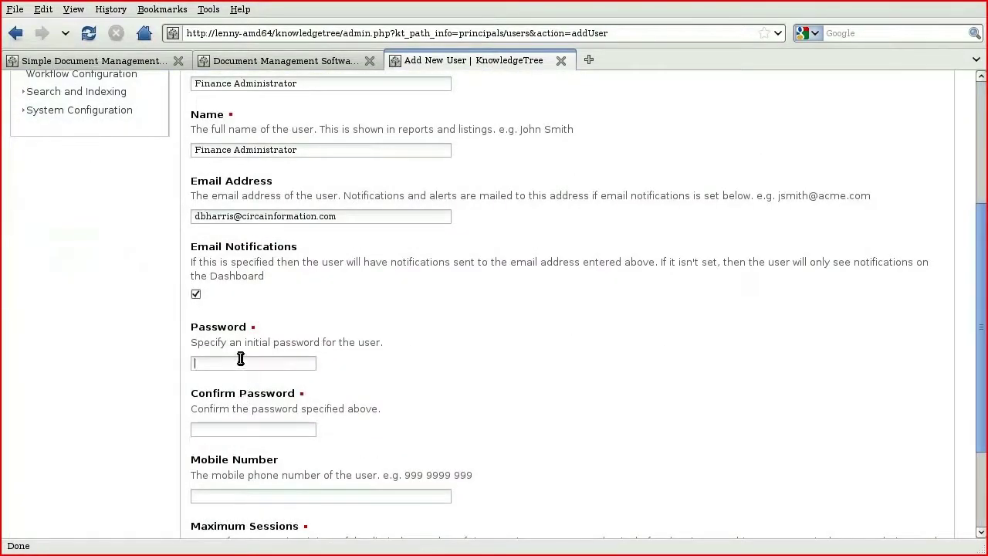
text(*******)
click(244, 430)
text(*******)
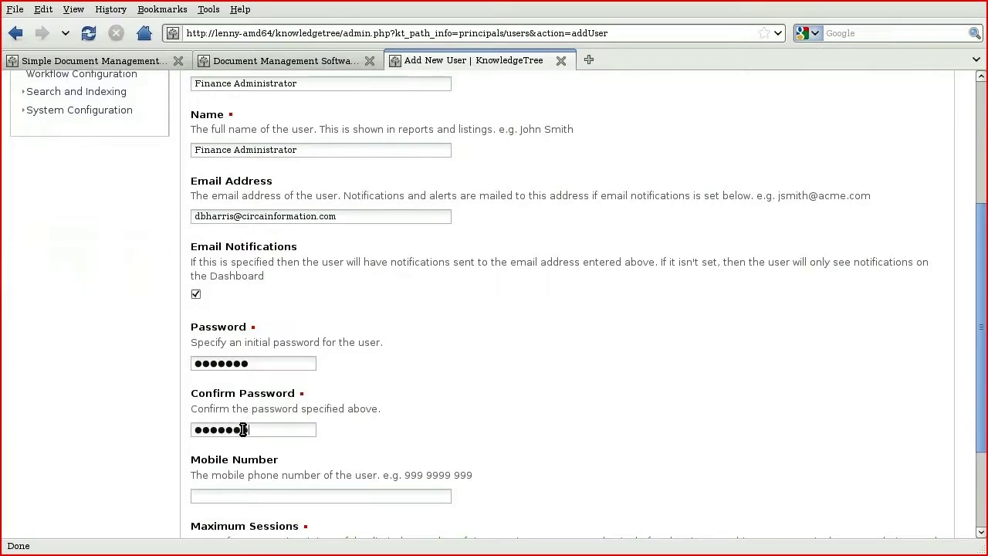
click(247, 495)
text(+1  555 555 5555)
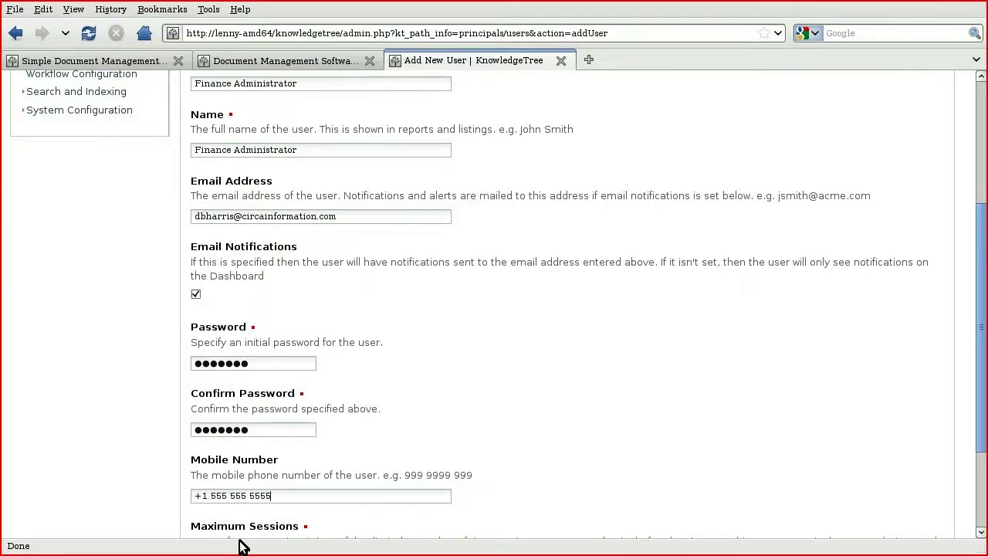
scroll(241, 533, down, 3)
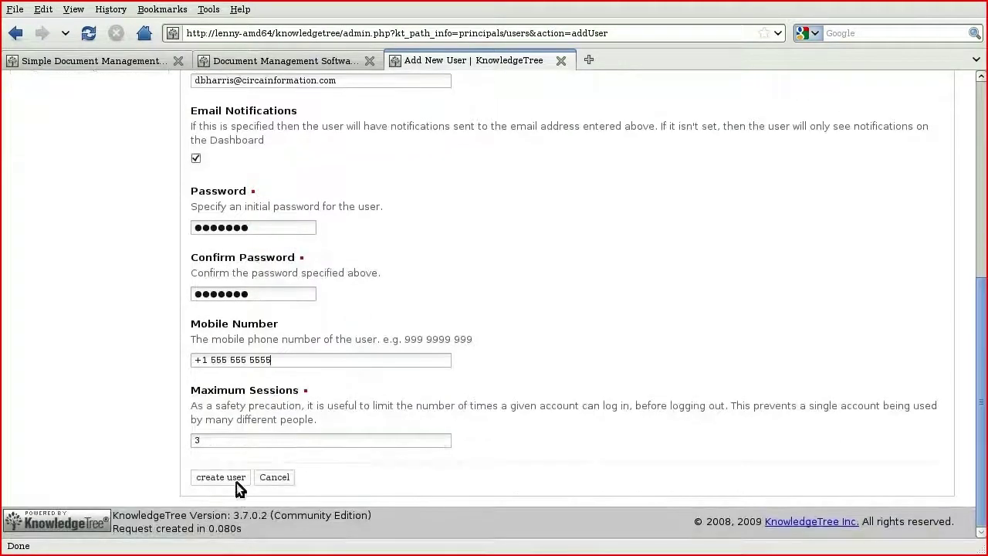
click(221, 477)
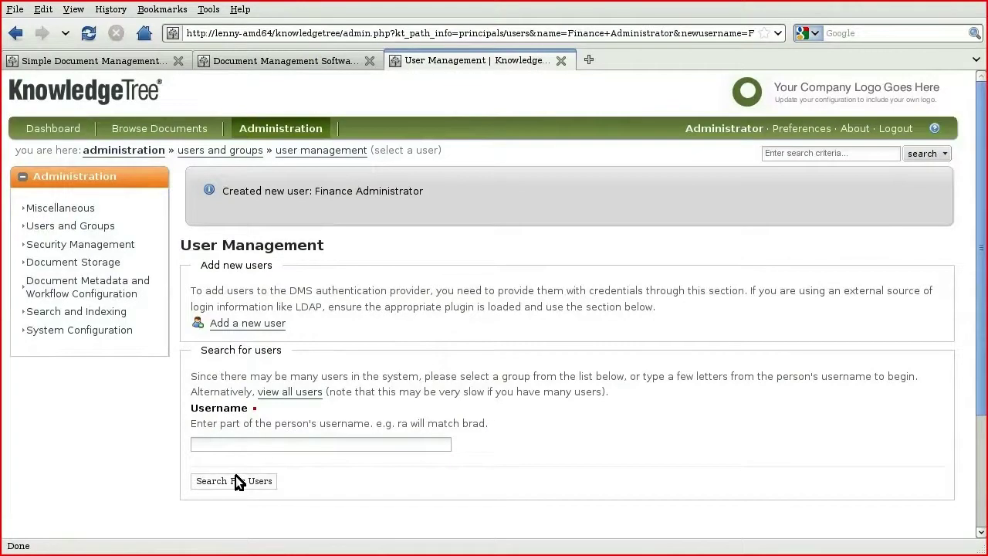